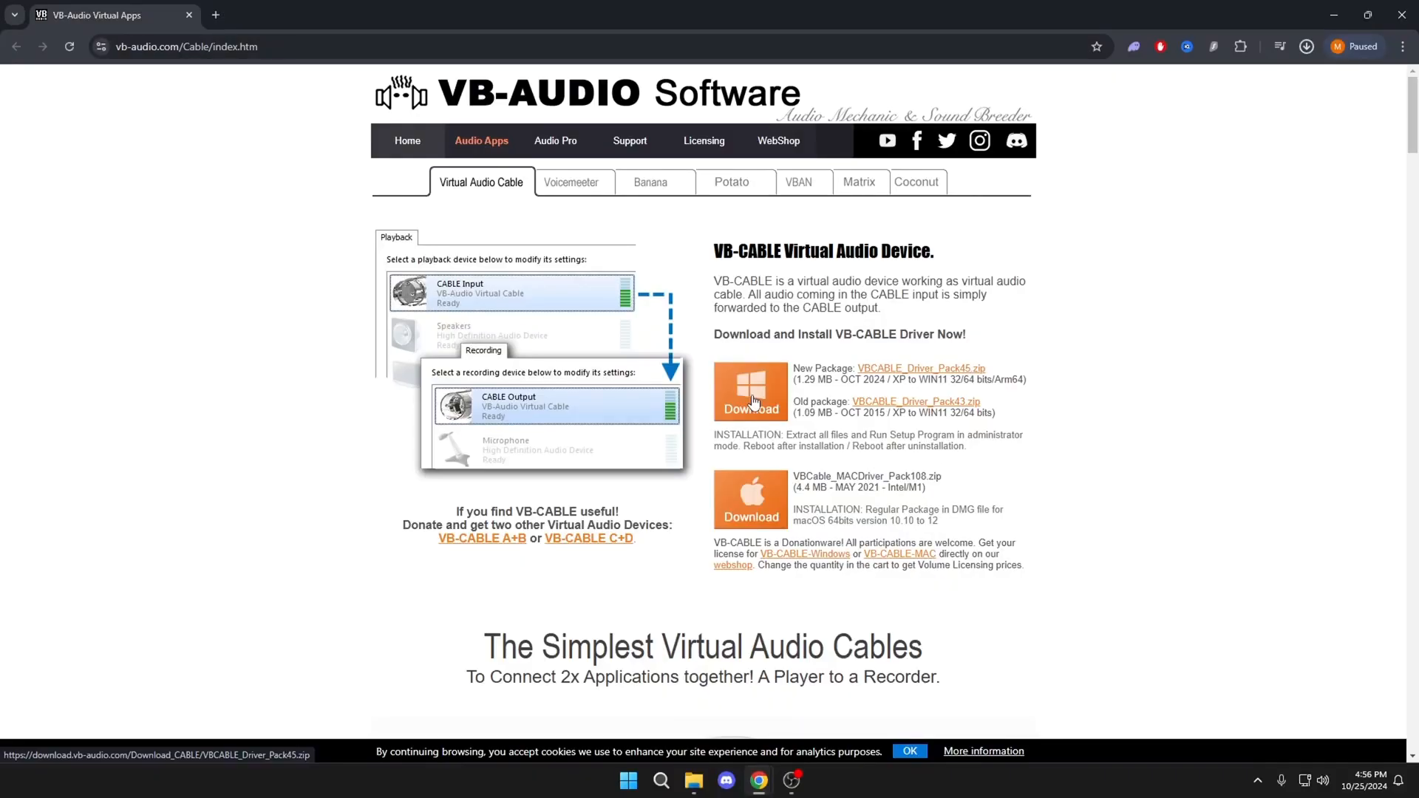
# Step: Download the Windows VB-CABLE package VBCABLE_Driver_Pack45.zip, and open the Voicemeeter page on the same site
pyautogui.click(754, 401)
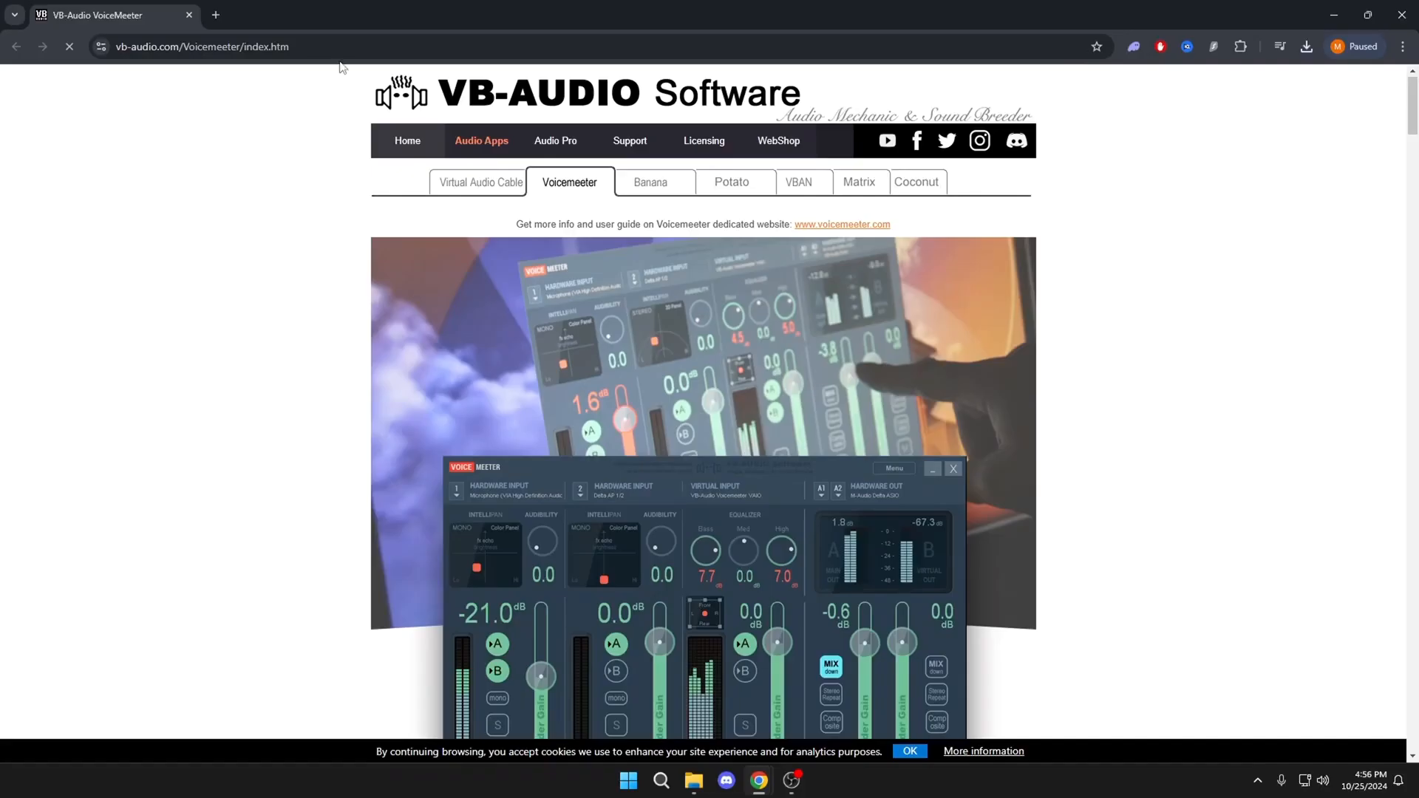
pyautogui.click(109, 44)
pyautogui.click(207, 218)
# Step: Download the Voicemeeter 1.1.1.3 ZIP package, VoicemeeterSetup_v1113.zip
pyautogui.scroll(-10, 279, 412)
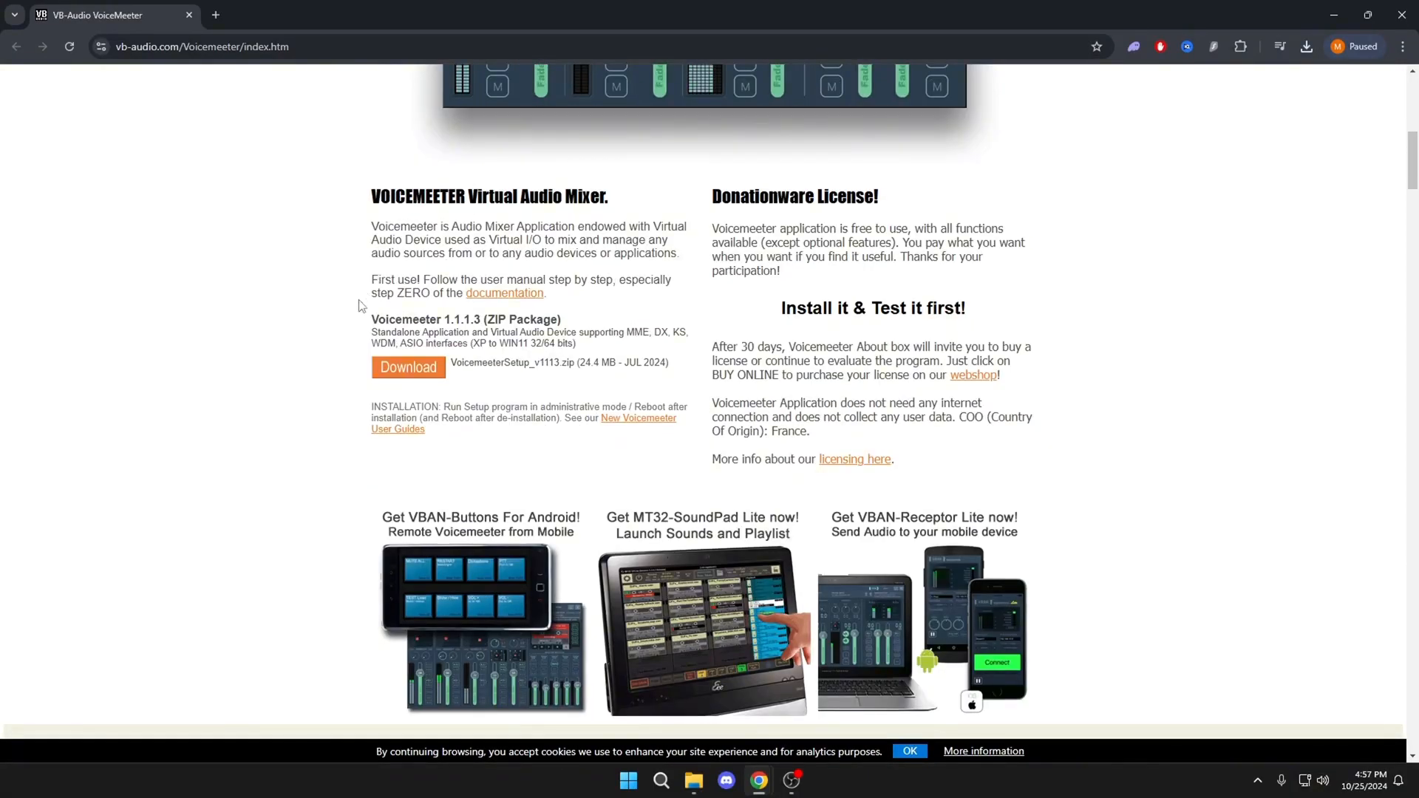
pyautogui.moveTo(365, 339); pyautogui.dragTo(371, 190)
pyautogui.click(576, 327)
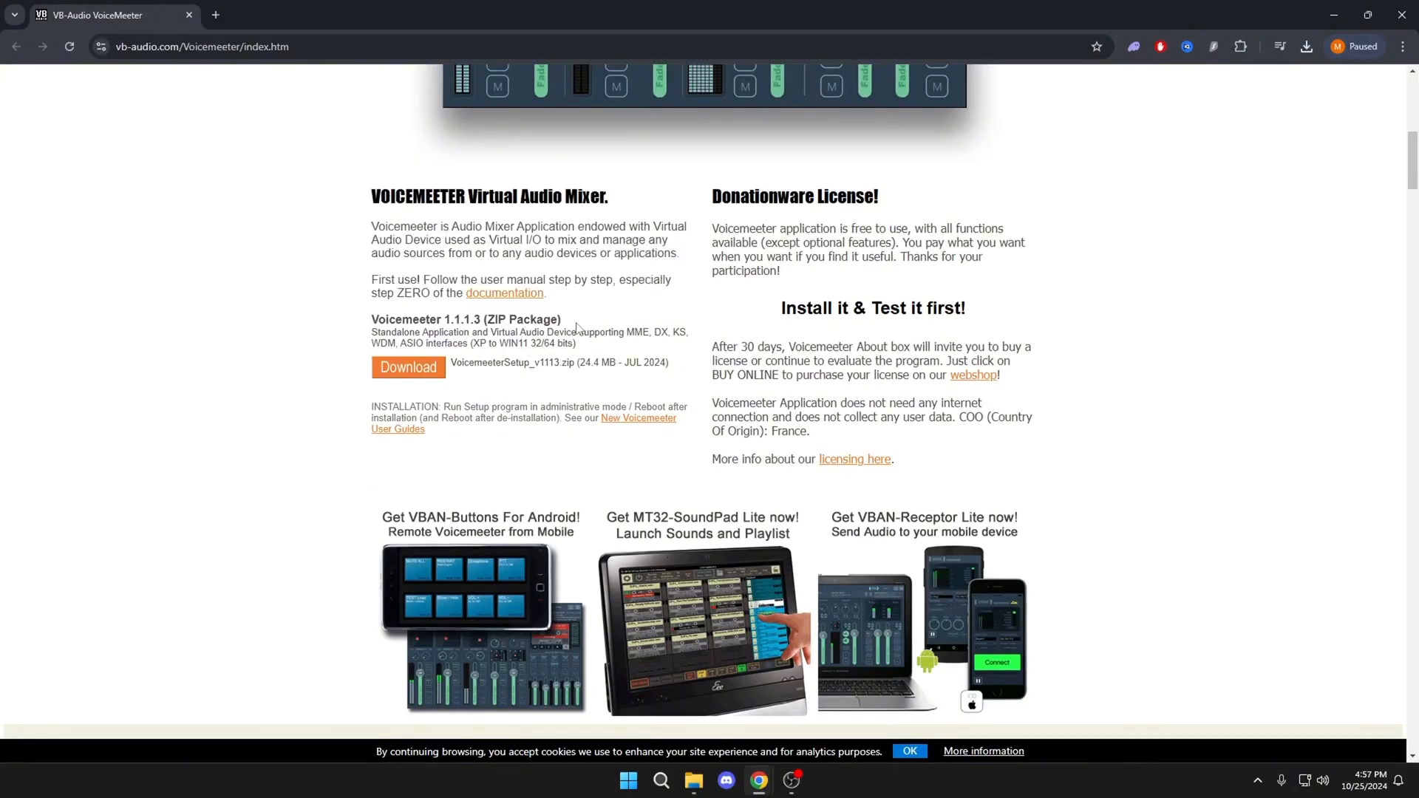
pyautogui.click(405, 382)
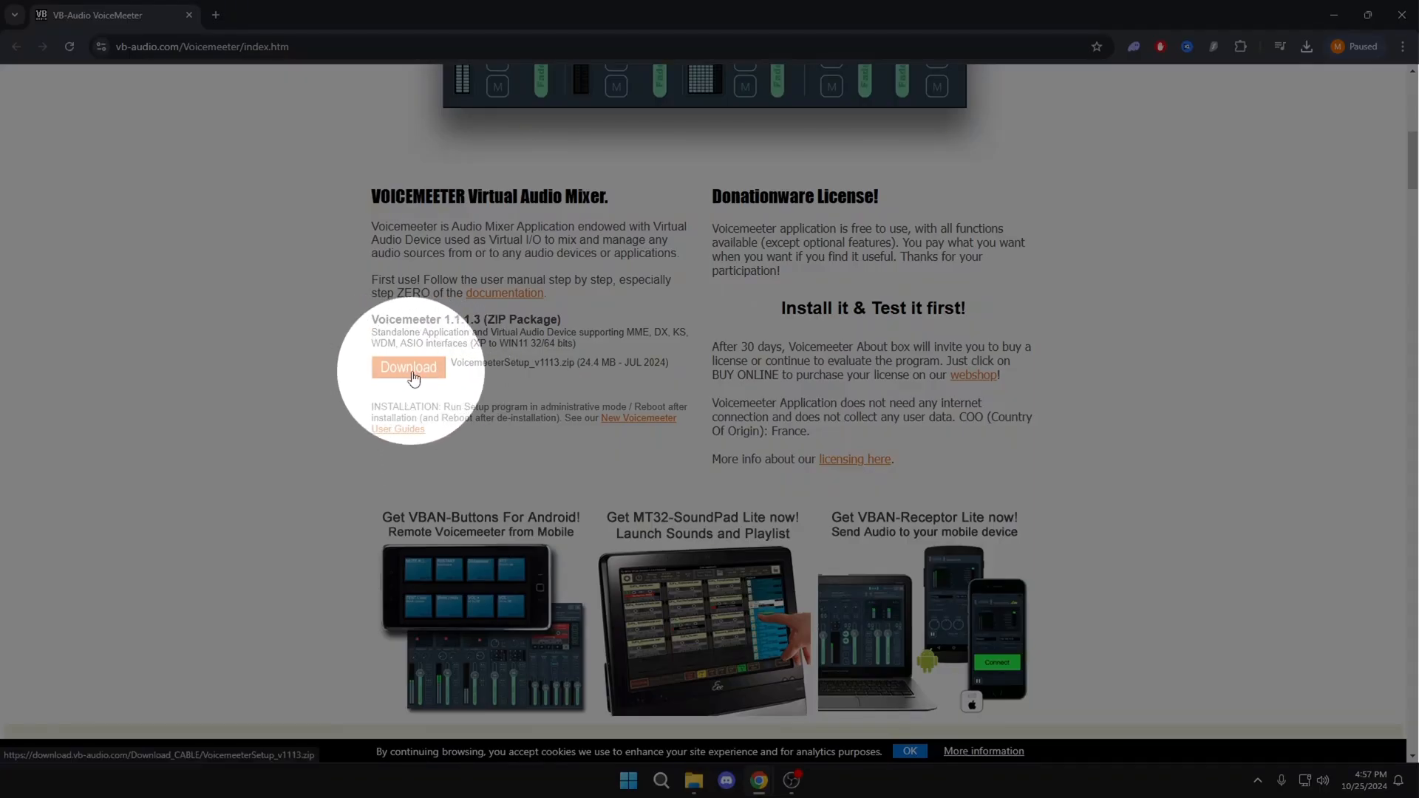
pyautogui.click(411, 372)
pyautogui.scroll(-7, 339, 433)
pyautogui.scroll(7, 339, 434)
pyautogui.scroll(-6, 339, 437)
pyautogui.scroll(-6, 341, 444)
pyautogui.scroll(15, 340, 443)
pyautogui.scroll(-3, 341, 443)
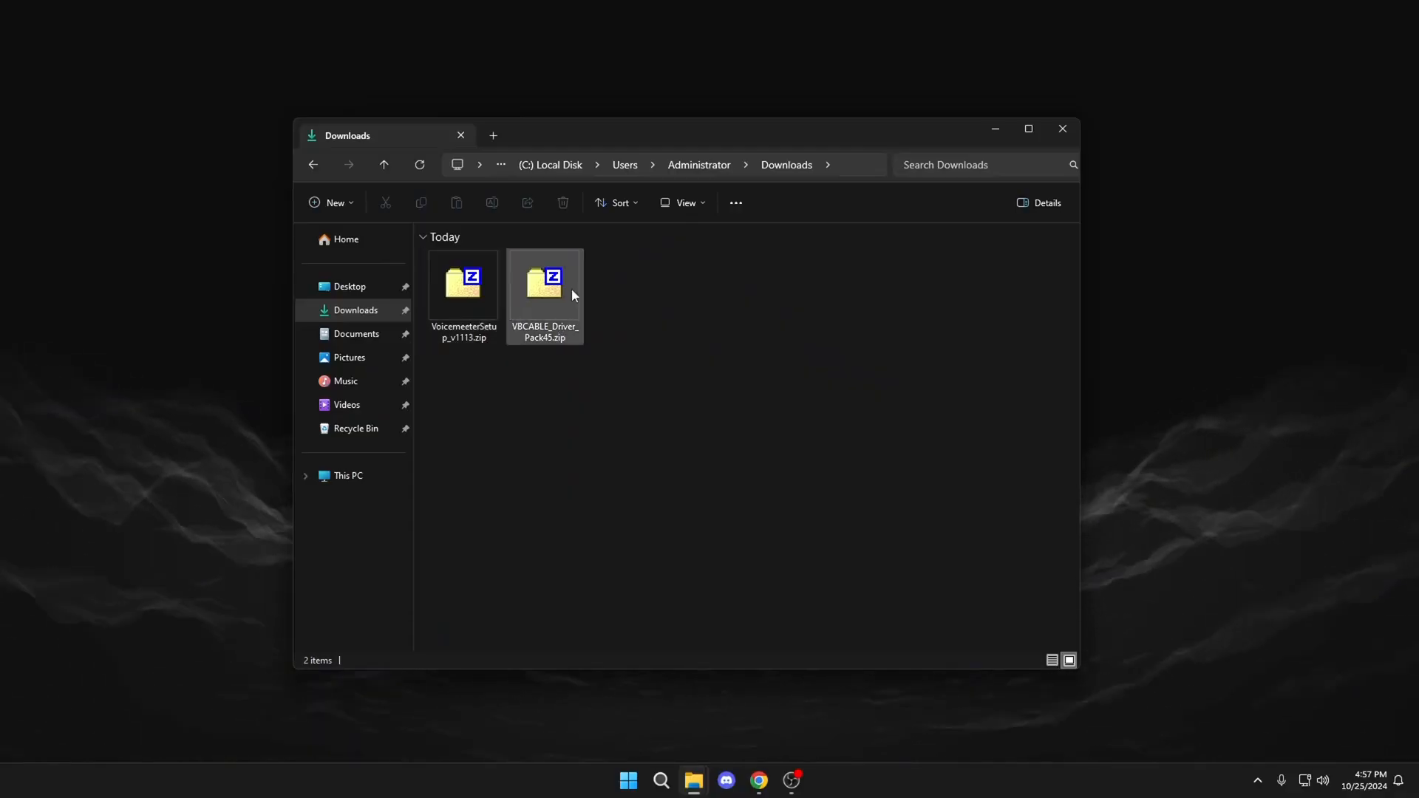
# Step: Extract both downloaded archives with 7-Zip, each into its own folder in Downloads
pyautogui.moveTo(674, 406); pyautogui.dragTo(470, 290)
pyautogui.rightClick(470, 290)
pyautogui.moveTo(520, 384)
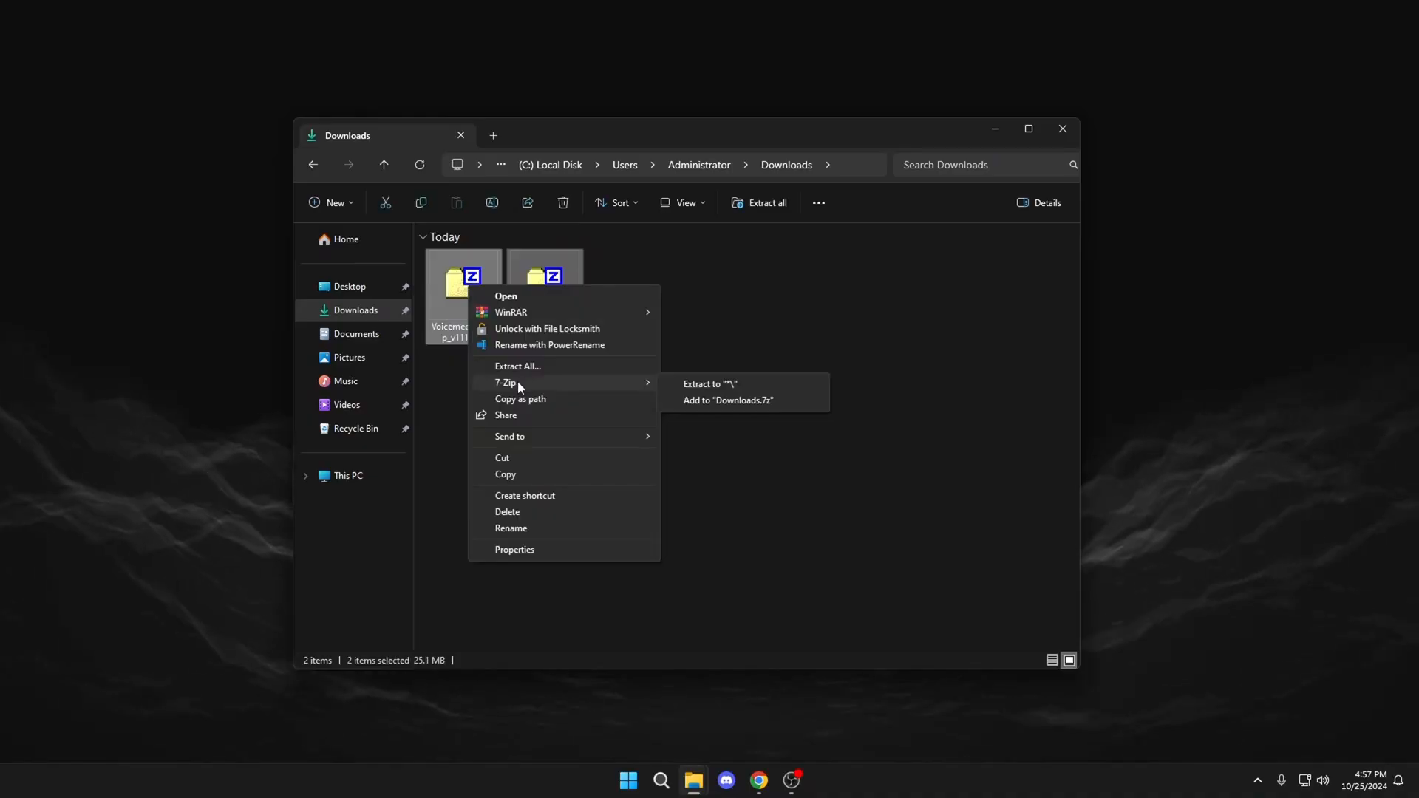
pyautogui.click(702, 385)
# Step: Delete the two ZIP archives from Downloads, keeping only the extracted folders
pyautogui.click(608, 487)
pyautogui.moveTo(566, 450); pyautogui.dragTo(463, 280)
pyautogui.rightClick(464, 280)
pyautogui.click(515, 500)
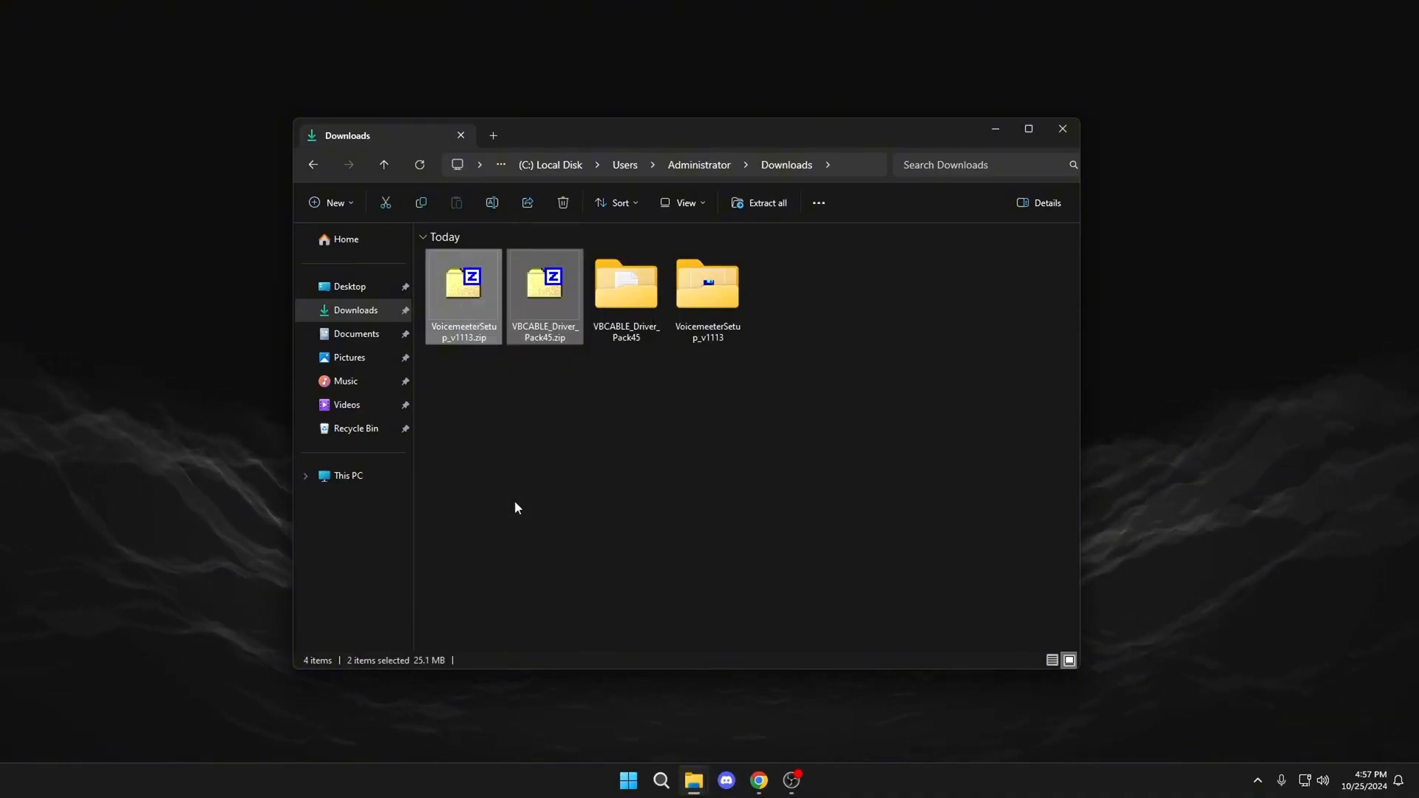
pyautogui.moveTo(719, 441); pyautogui.dragTo(435, 240)
pyautogui.click(581, 427)
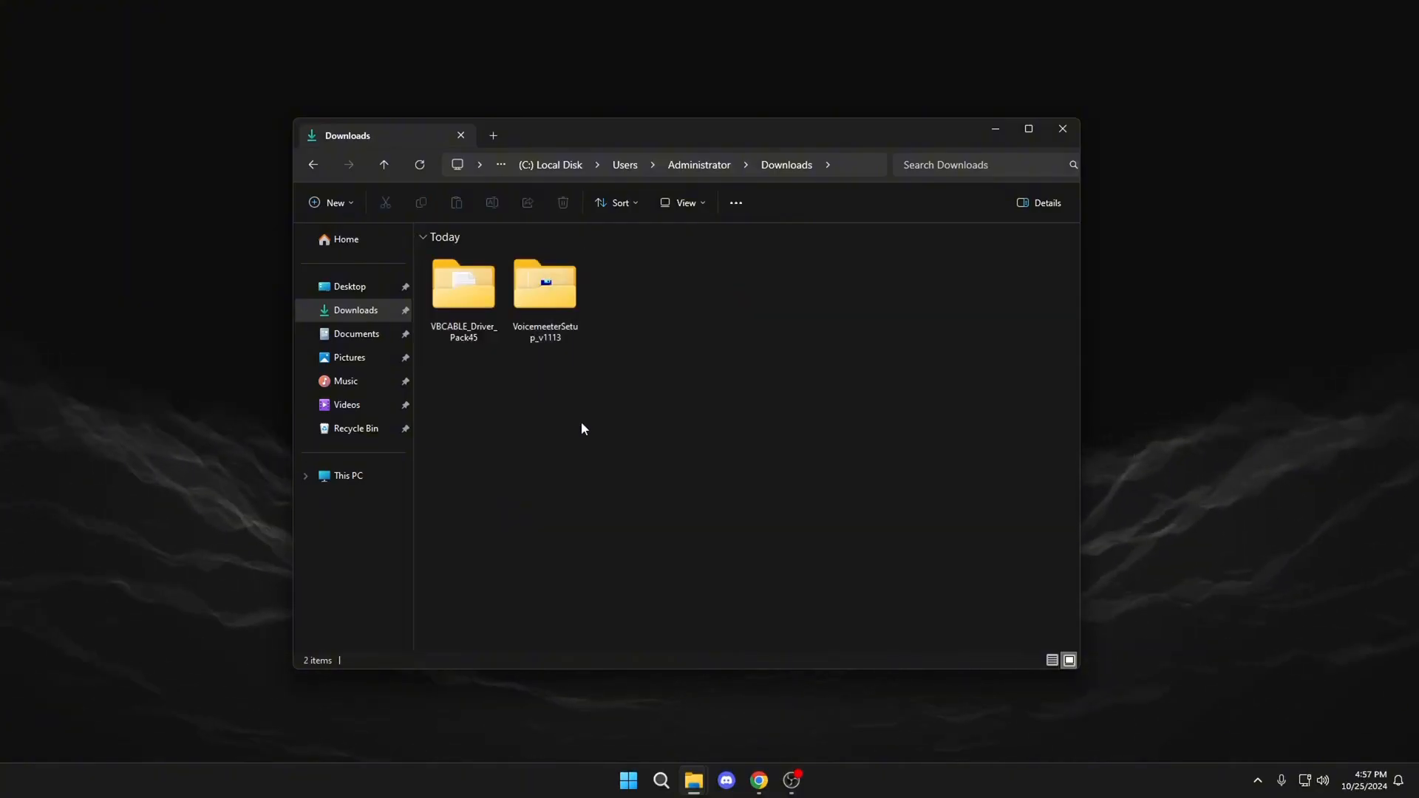
# Step: Open the VBCABLE_Driver_Pack45 folder and locate the installers VBCABLE_Setup_x64.exe and VBCABLE_Setup.exe
pyautogui.doubleClick(473, 313)
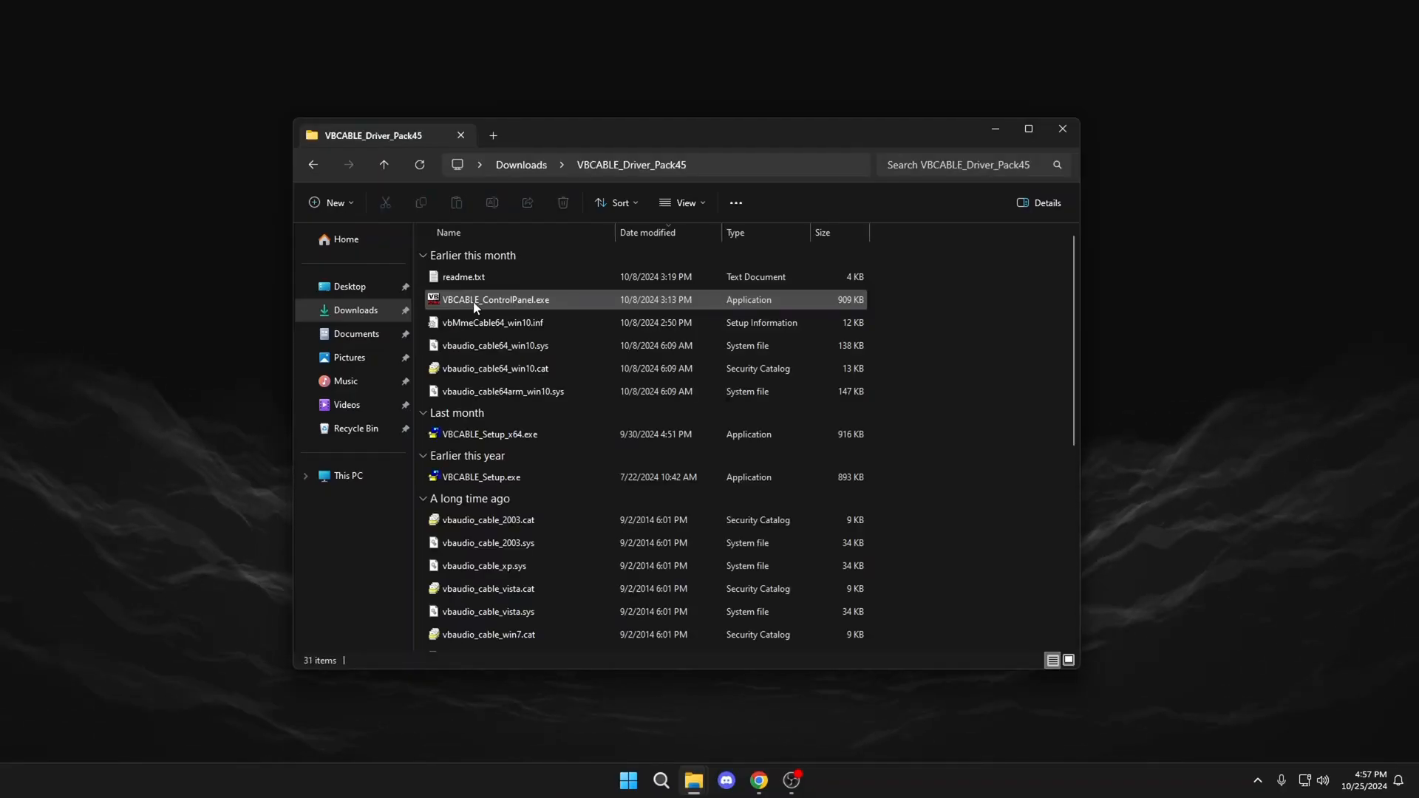
pyautogui.scroll(-2, 453, 333)
pyautogui.scroll(2, 453, 369)
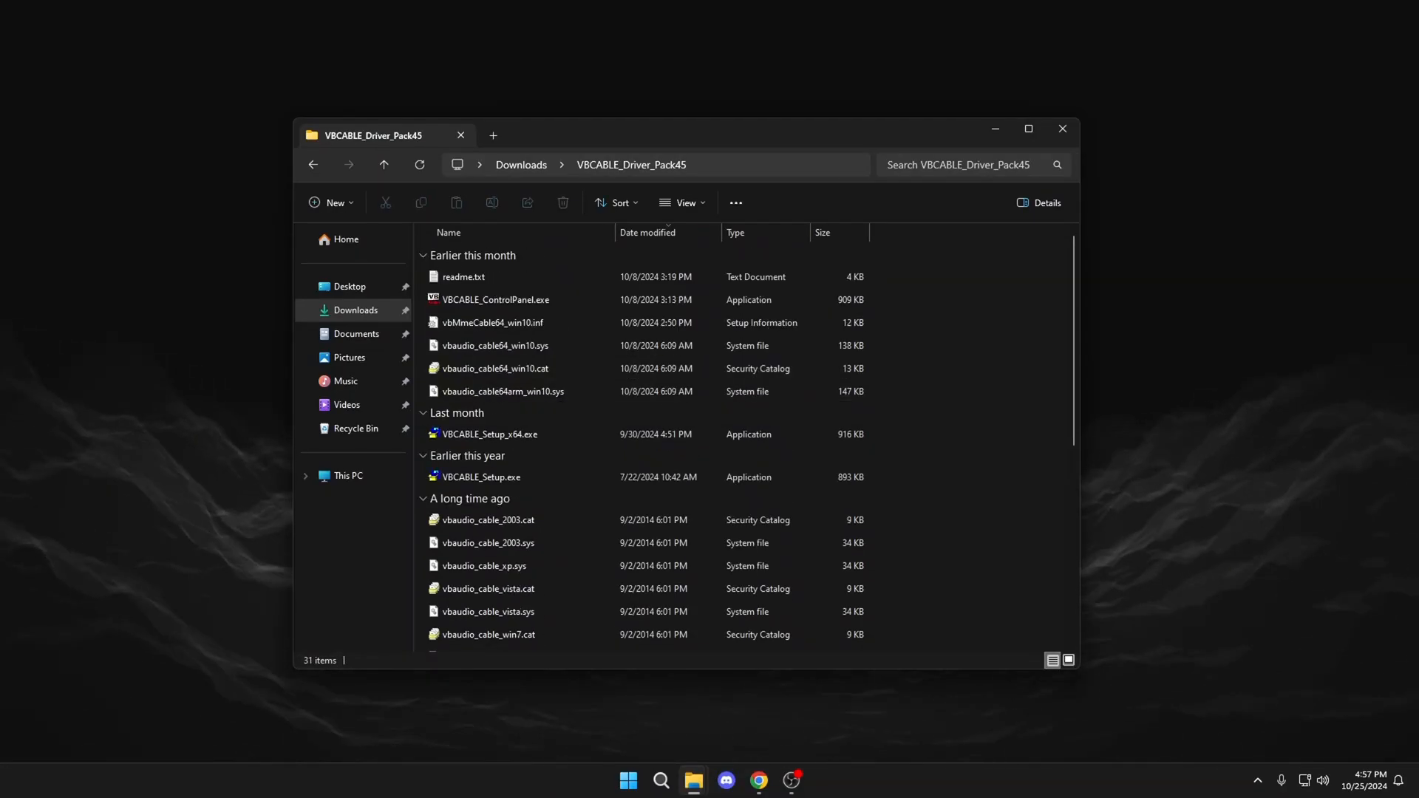
pyautogui.click(524, 433)
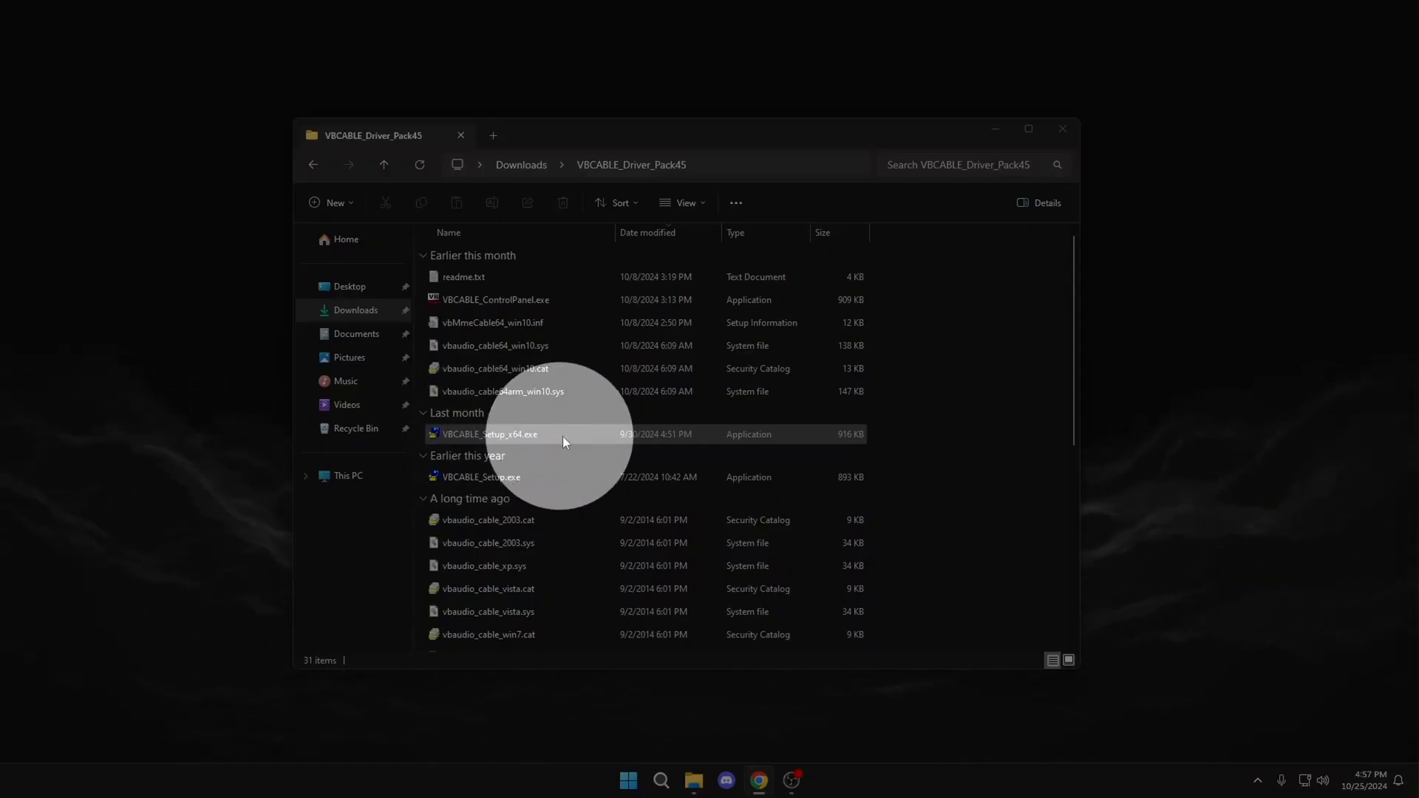
pyautogui.click(512, 477)
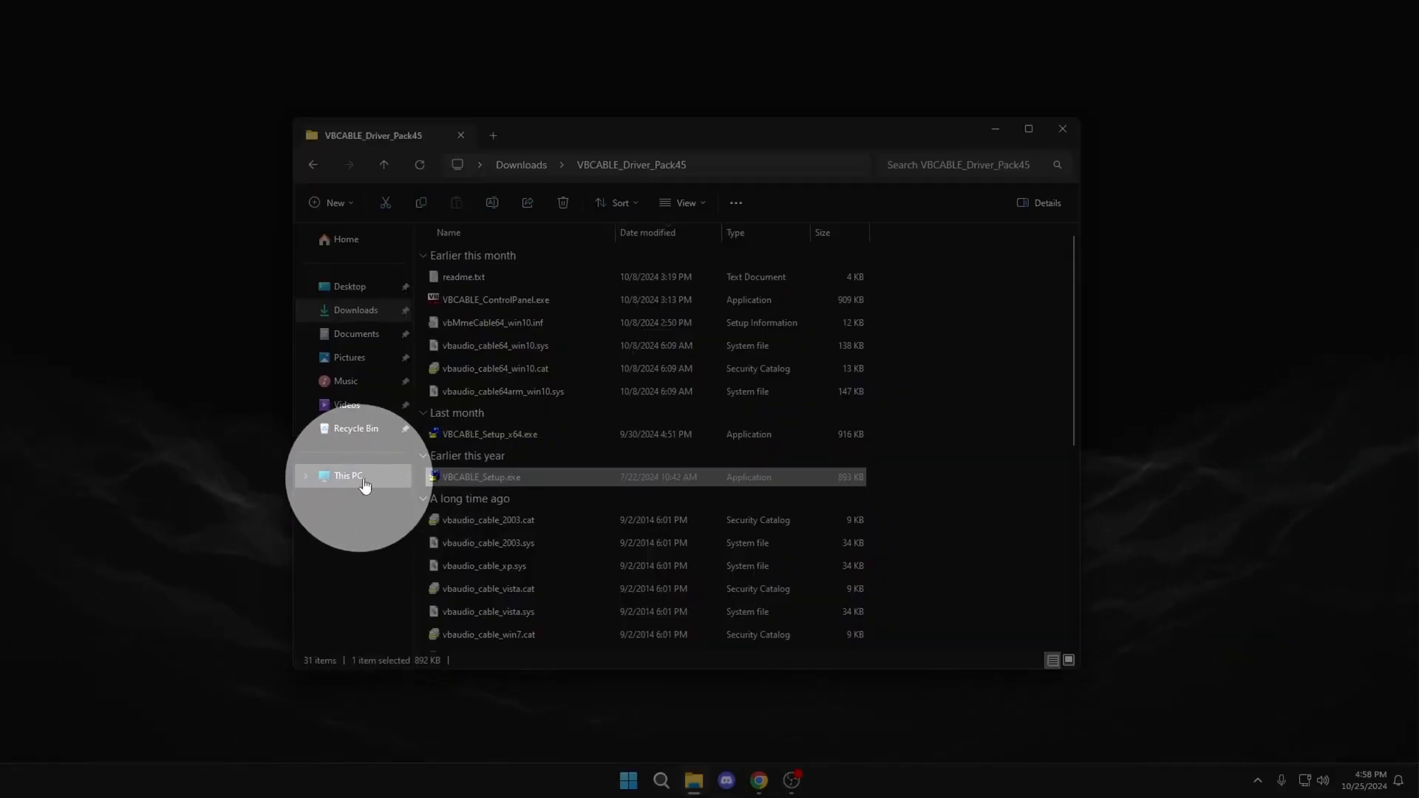
# Step: Go to This PC and check the computer's properties
pyautogui.rightClick(358, 478)
pyautogui.click(345, 482)
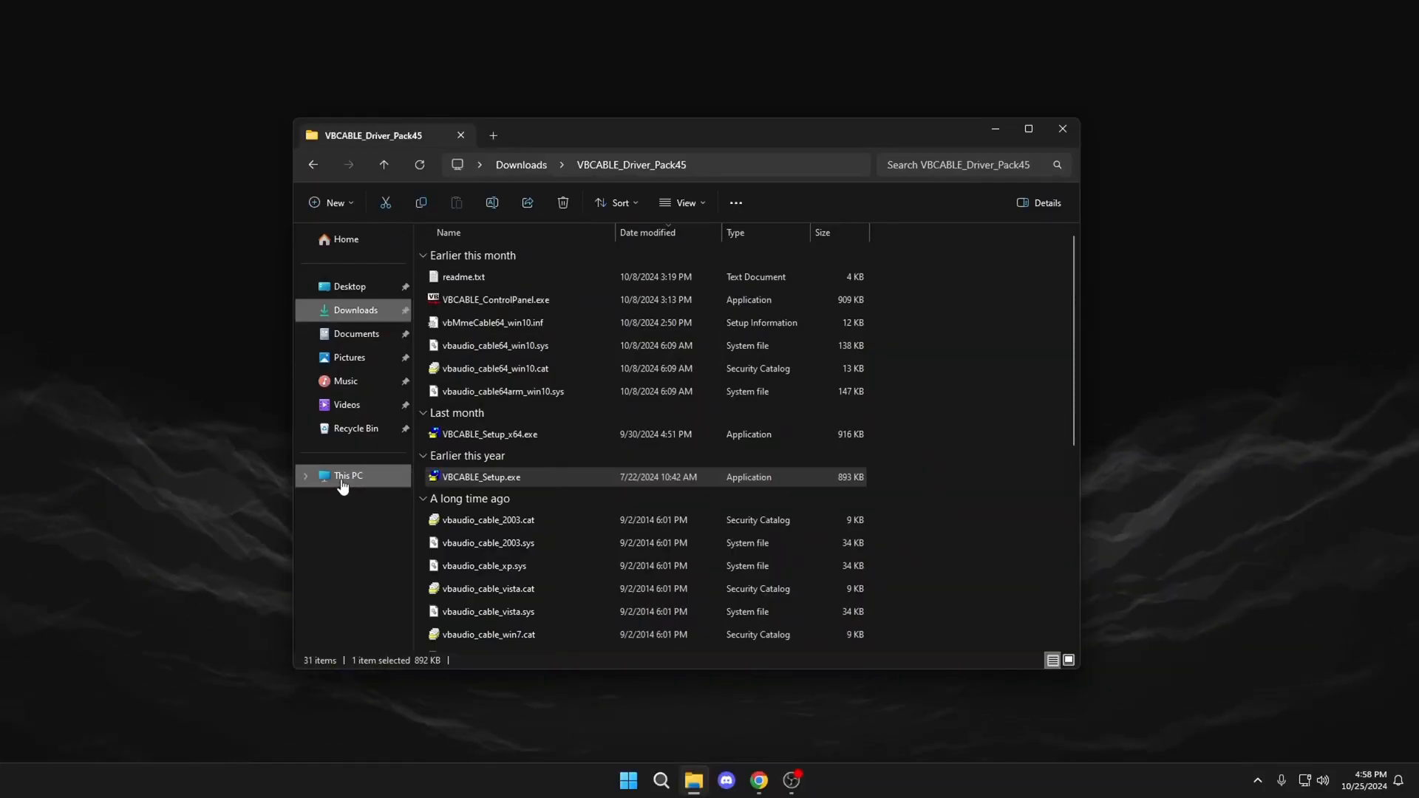
pyautogui.rightClick(568, 385)
pyautogui.click(639, 522)
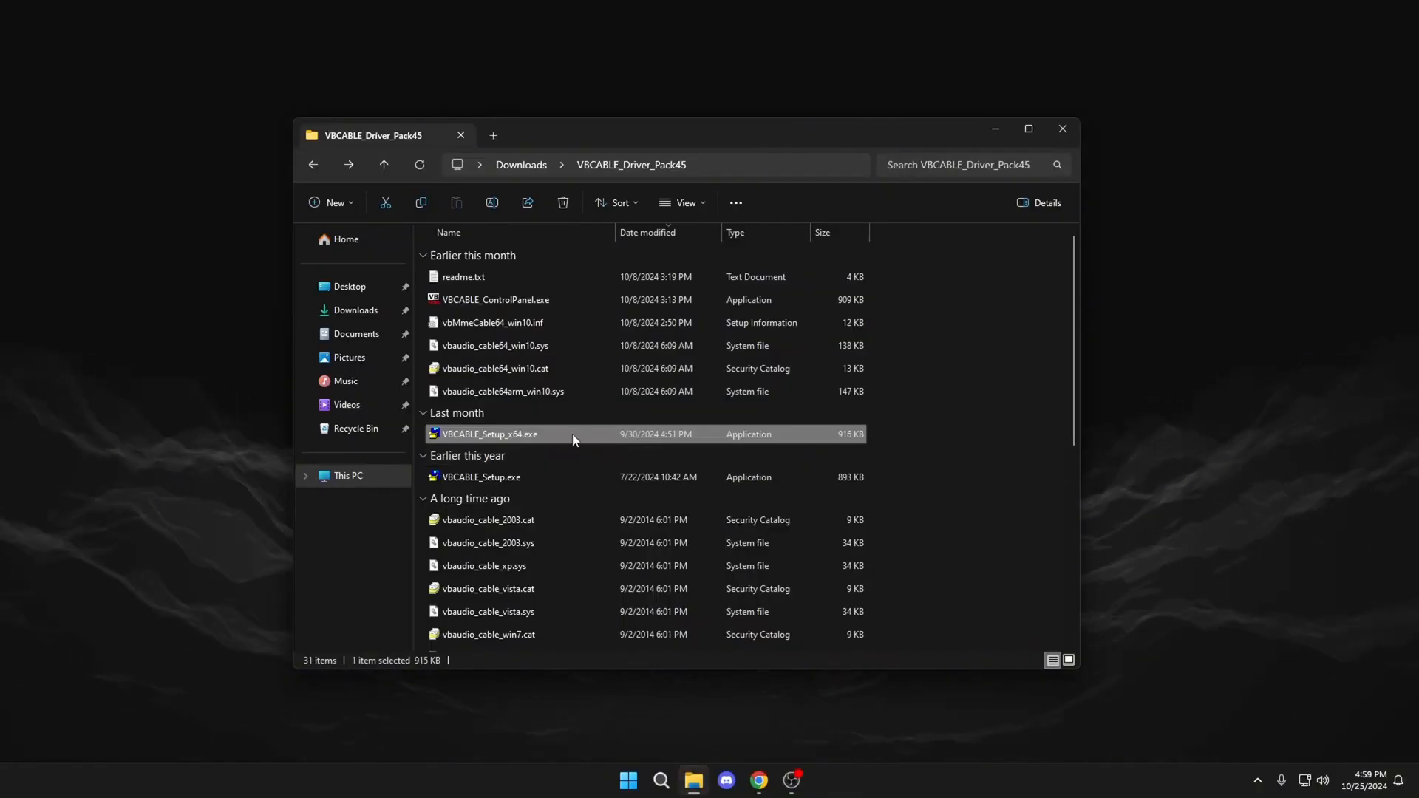
# Step: Run VBCABLE_Setup_x64.exe as administrator and install the VB-Audio Virtual Cable driver
pyautogui.rightClick(574, 434)
pyautogui.click(599, 123)
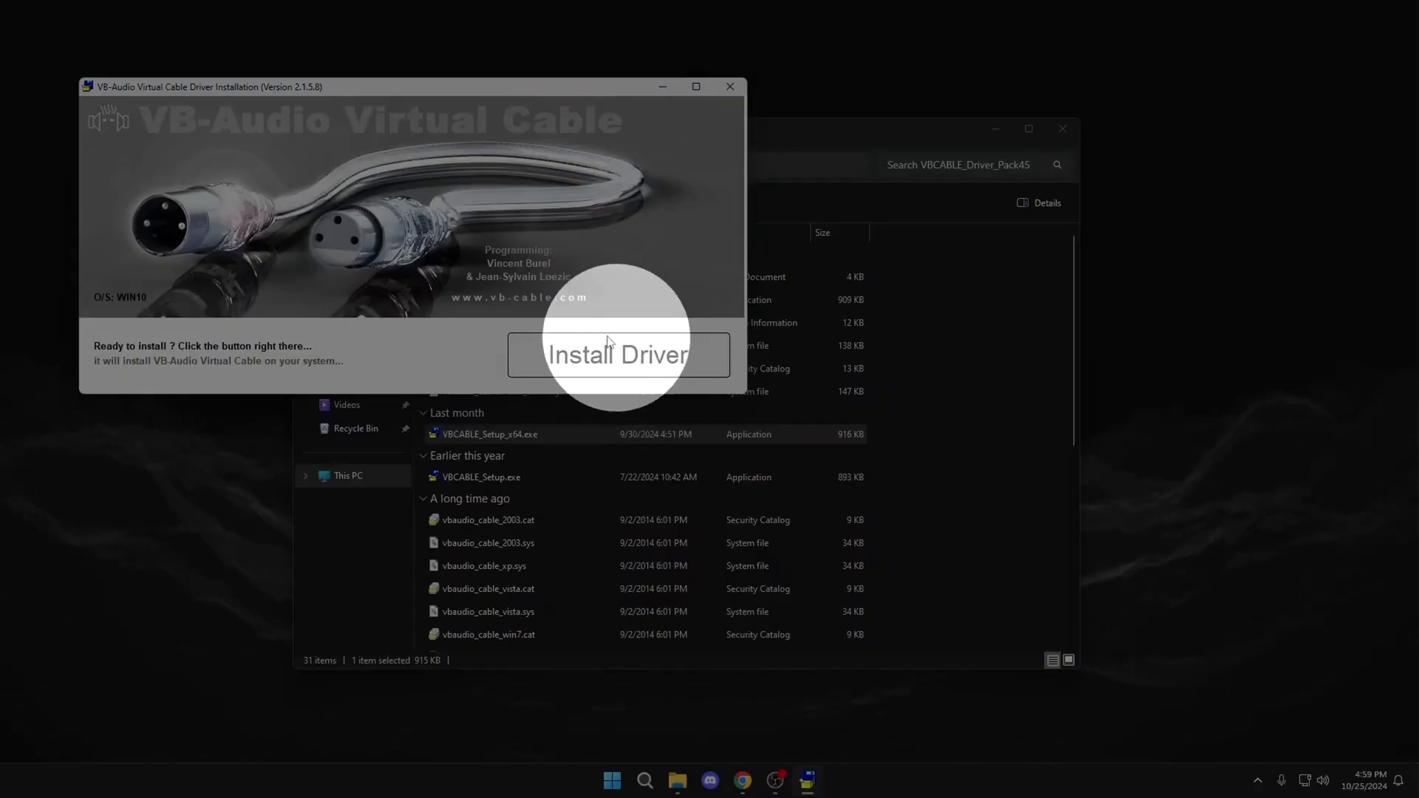
pyautogui.click(597, 360)
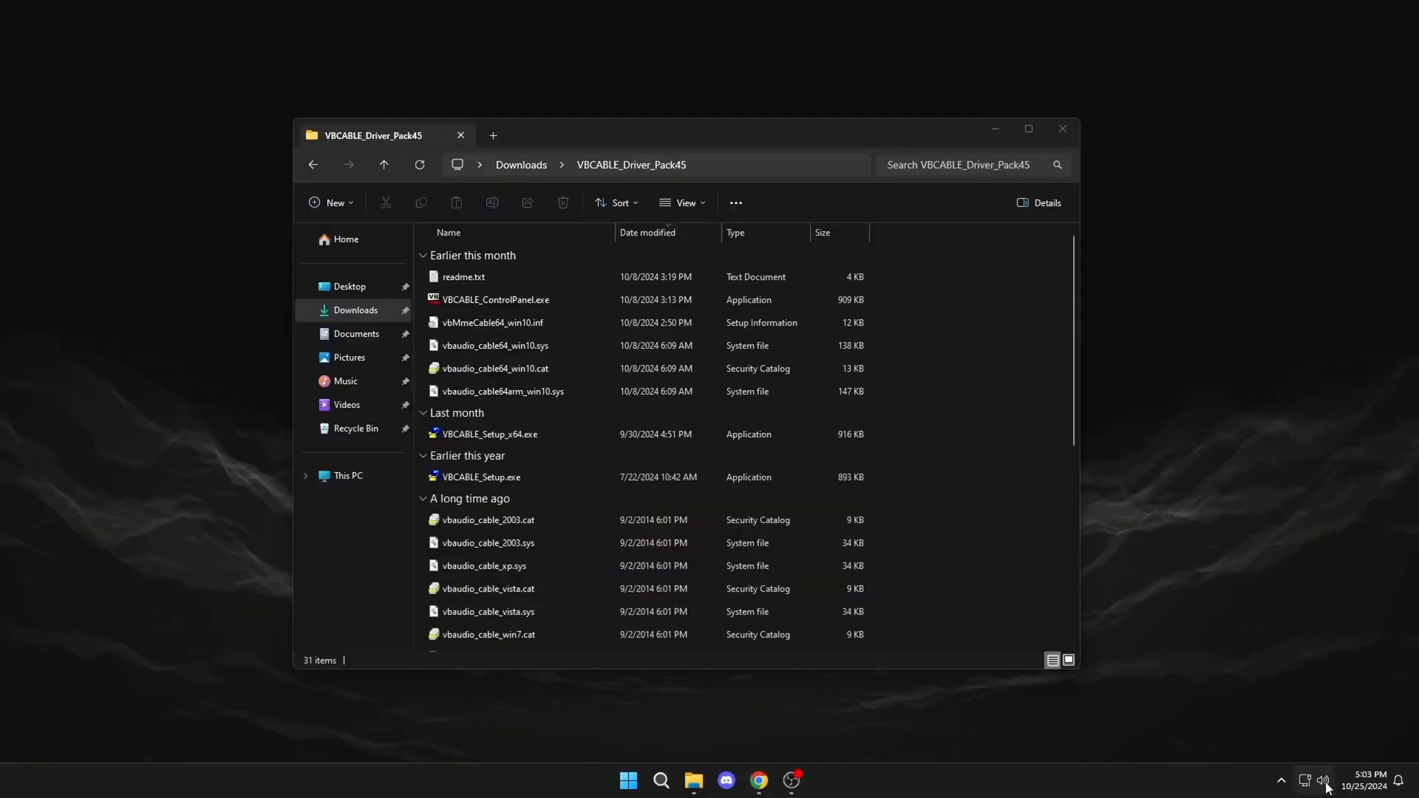
# Step: Open the Windows sound settings and review the output and input devices for the VB-Audio Virtual Cable entries
pyautogui.rightClick(1324, 780)
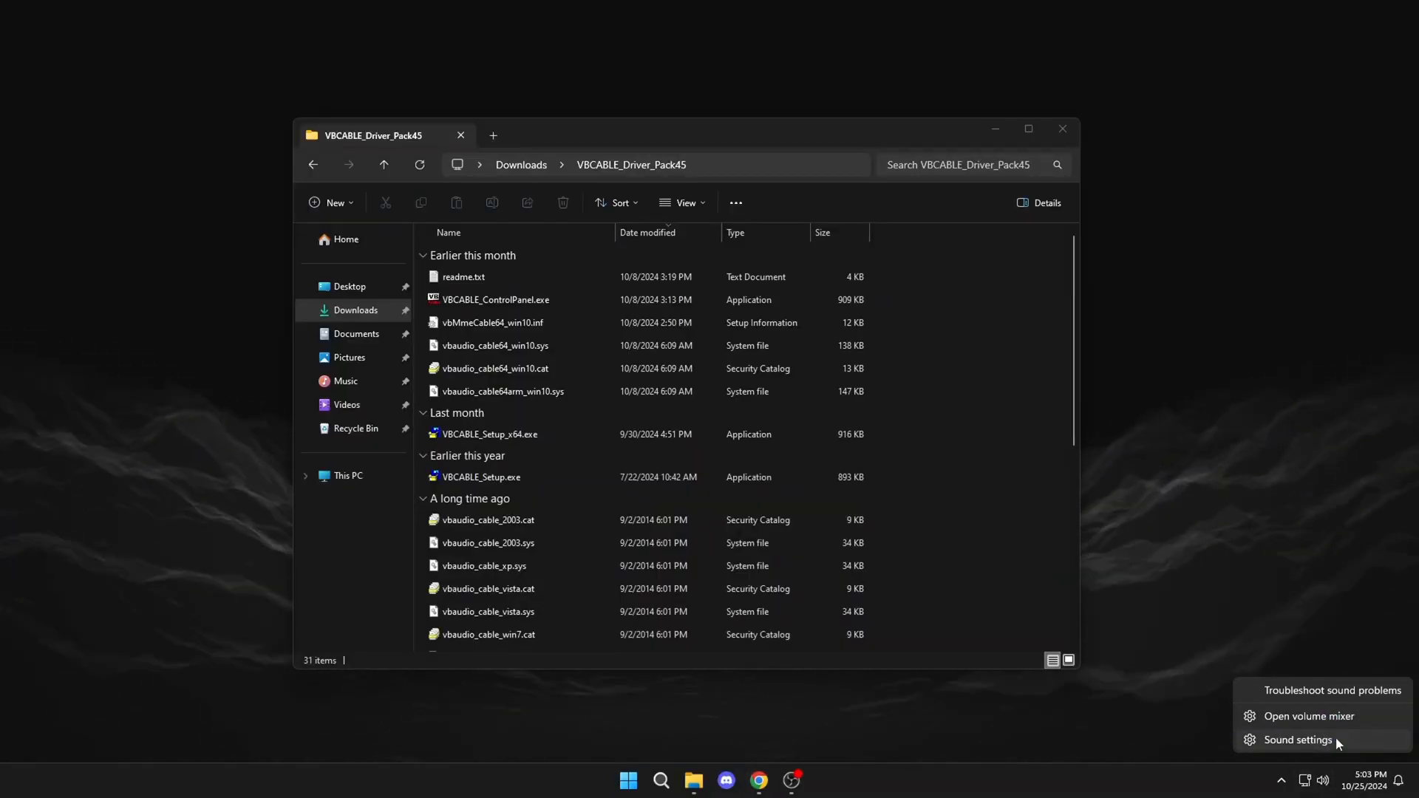
pyautogui.click(1334, 741)
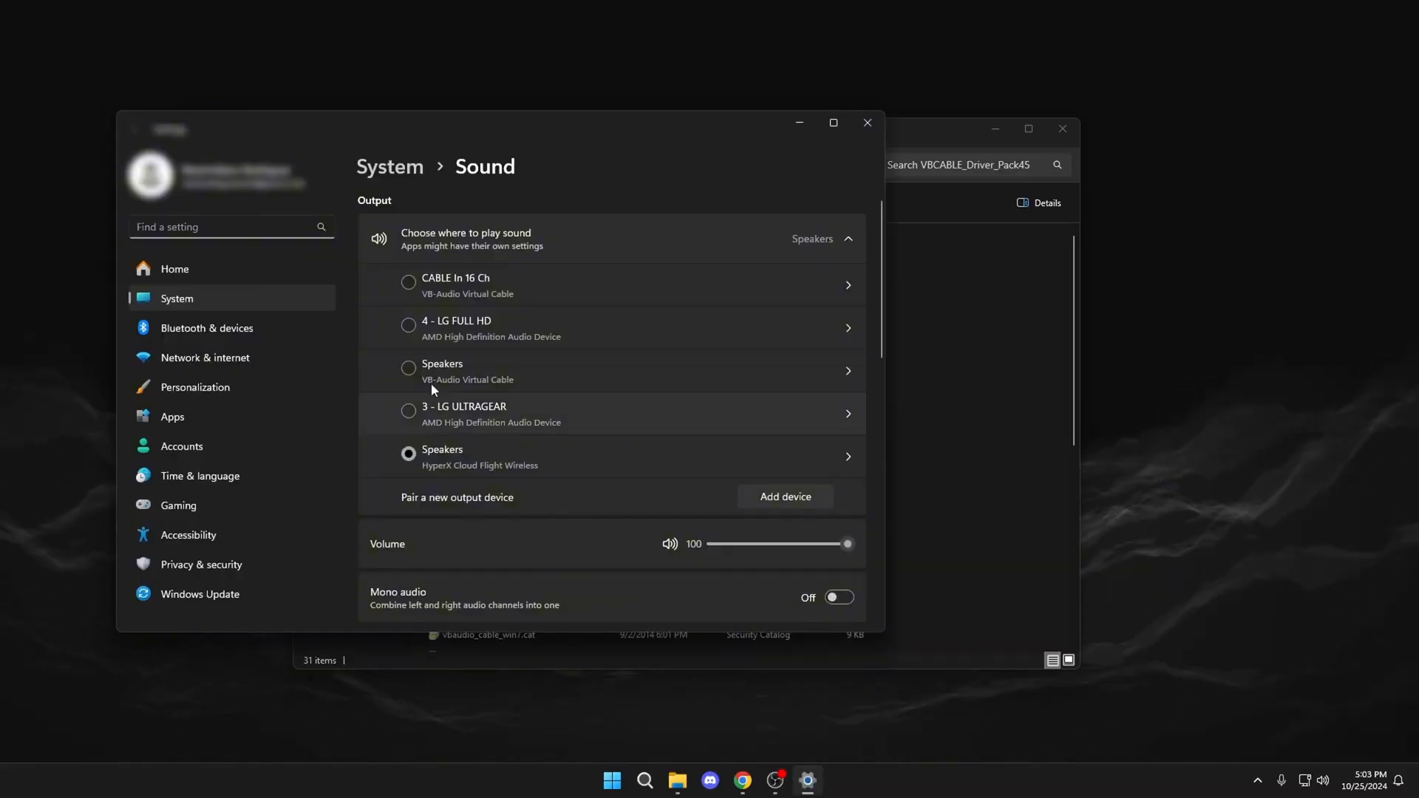
pyautogui.scroll(-1, 414, 355)
pyautogui.scroll(1, 402, 460)
pyautogui.scroll(-4, 468, 460)
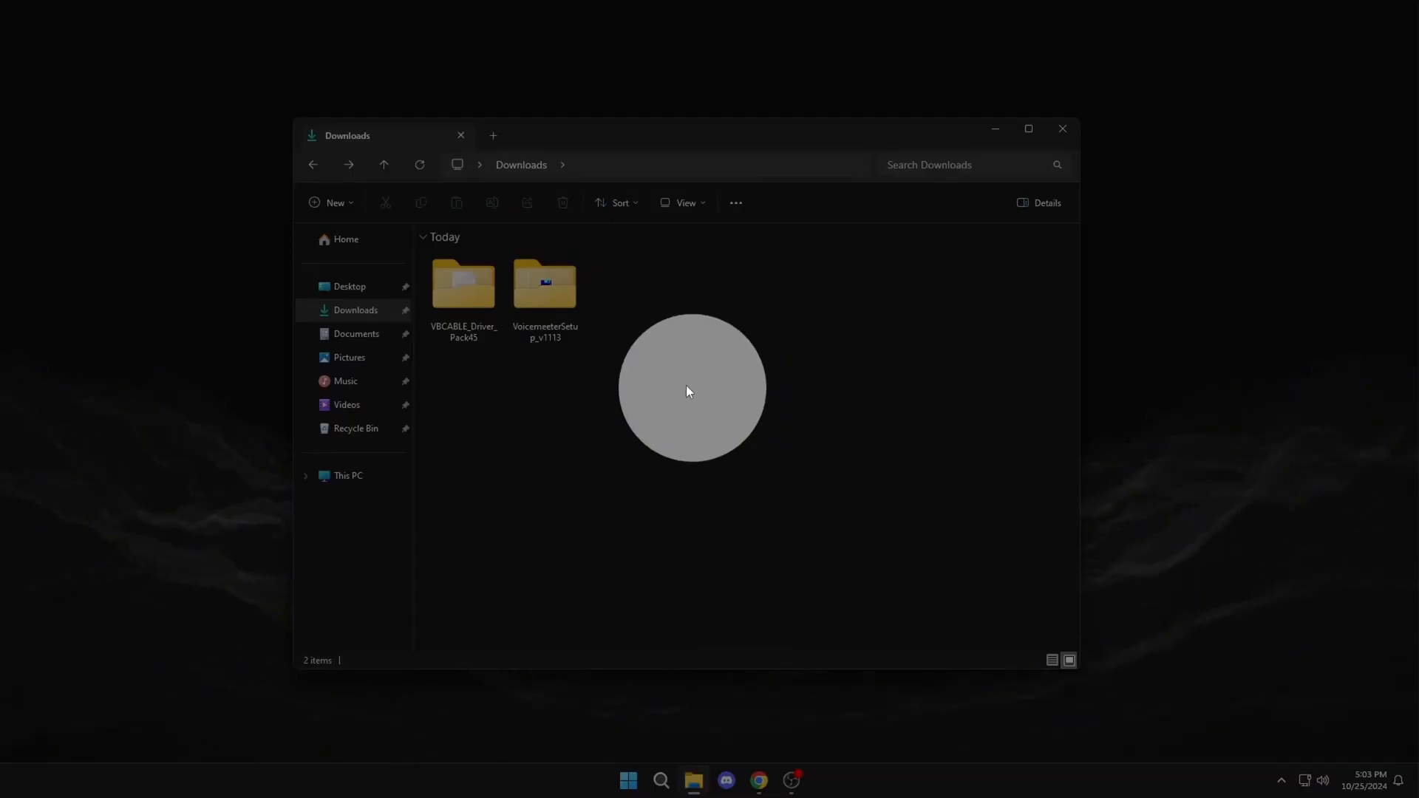
# Step: Open the VoicemeeterSetup_v1113 folder and run voicemeetersetup.exe as administrator
pyautogui.doubleClick(544, 292)
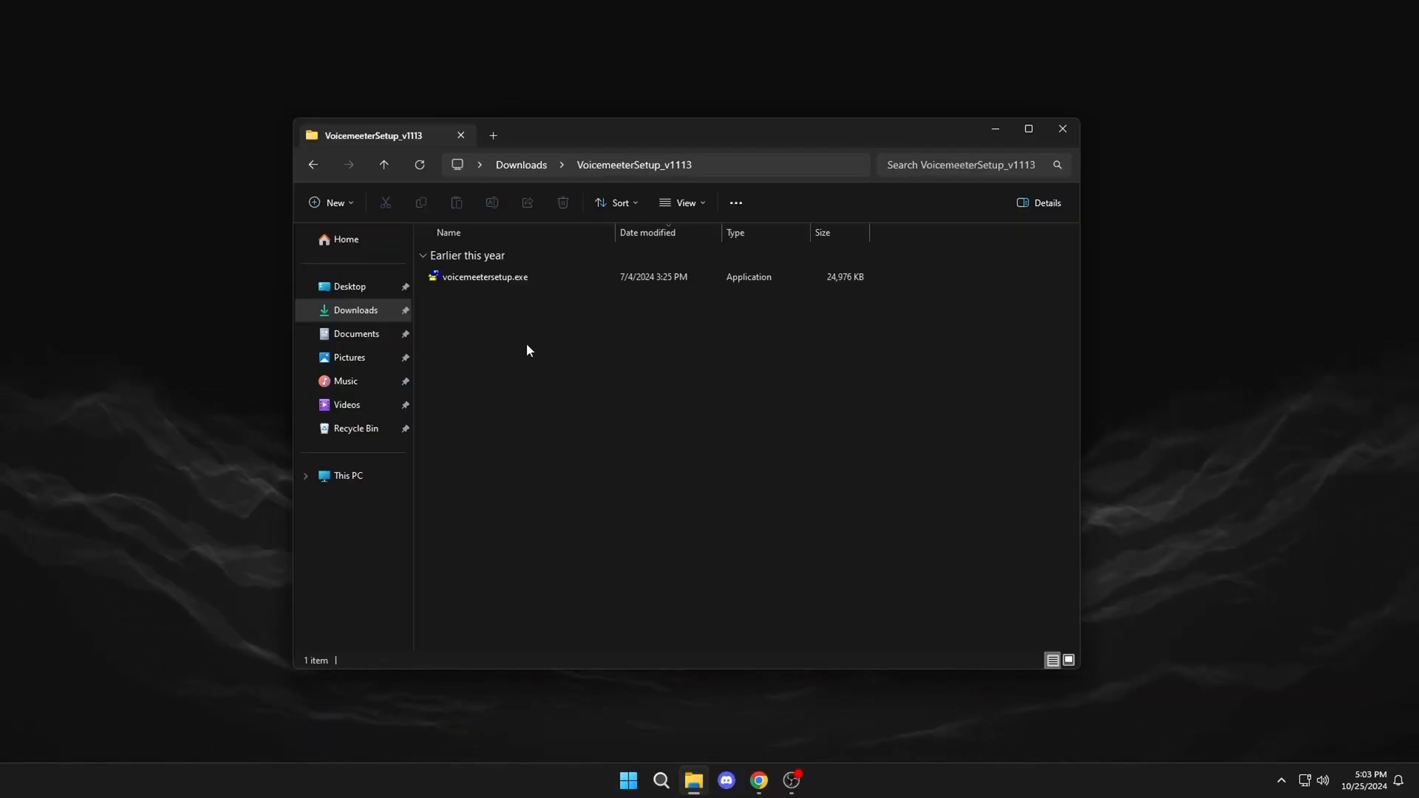
pyautogui.click(518, 278)
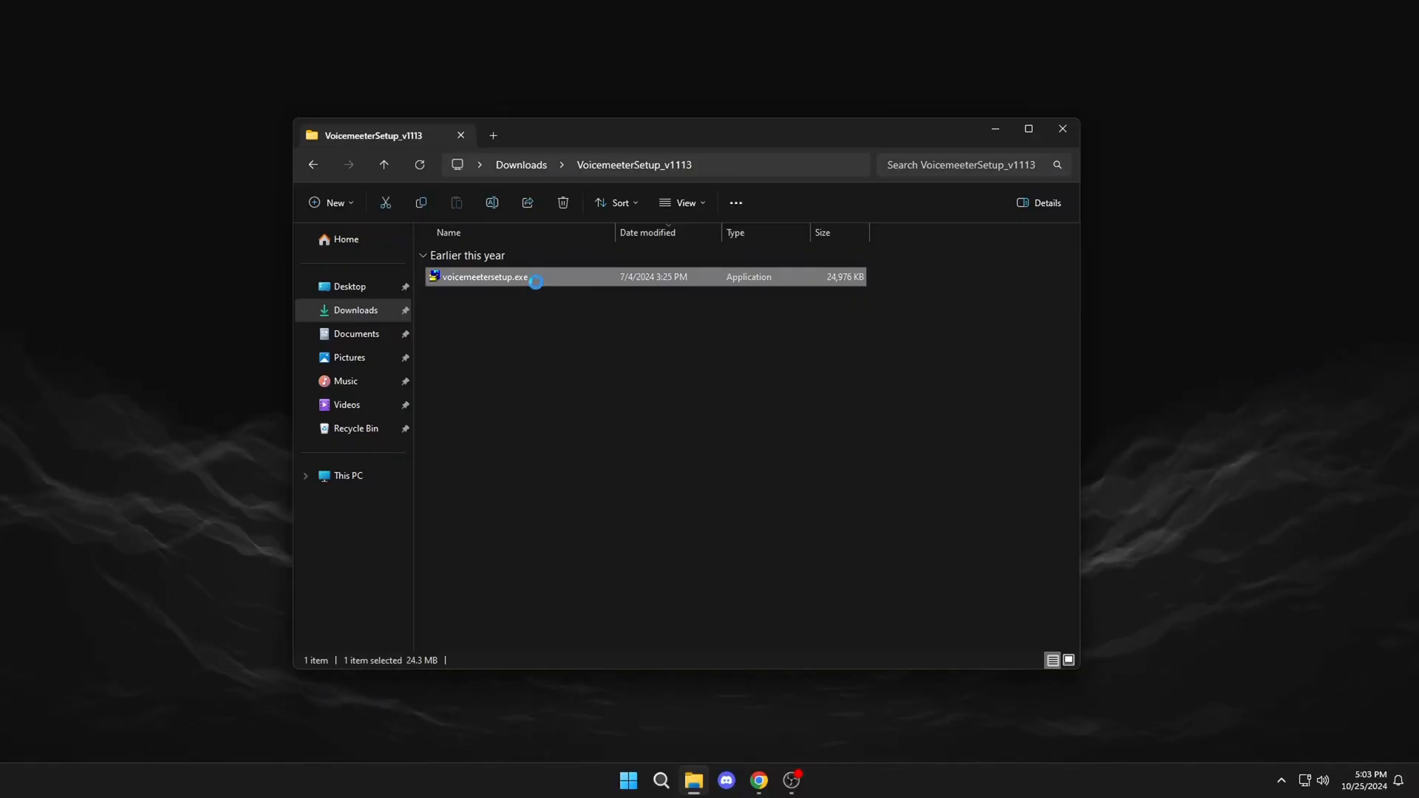
pyautogui.rightClick(537, 280)
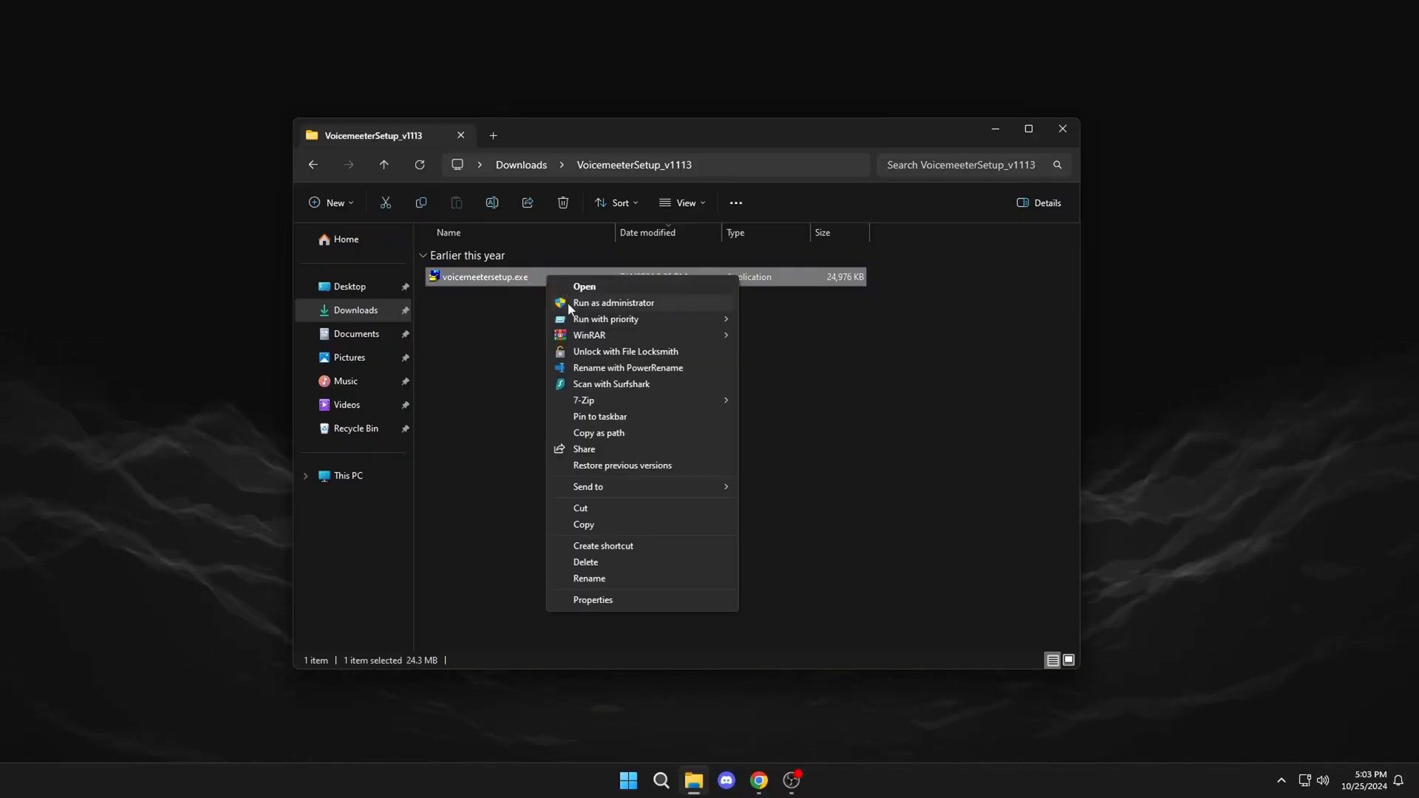
pyautogui.click(606, 301)
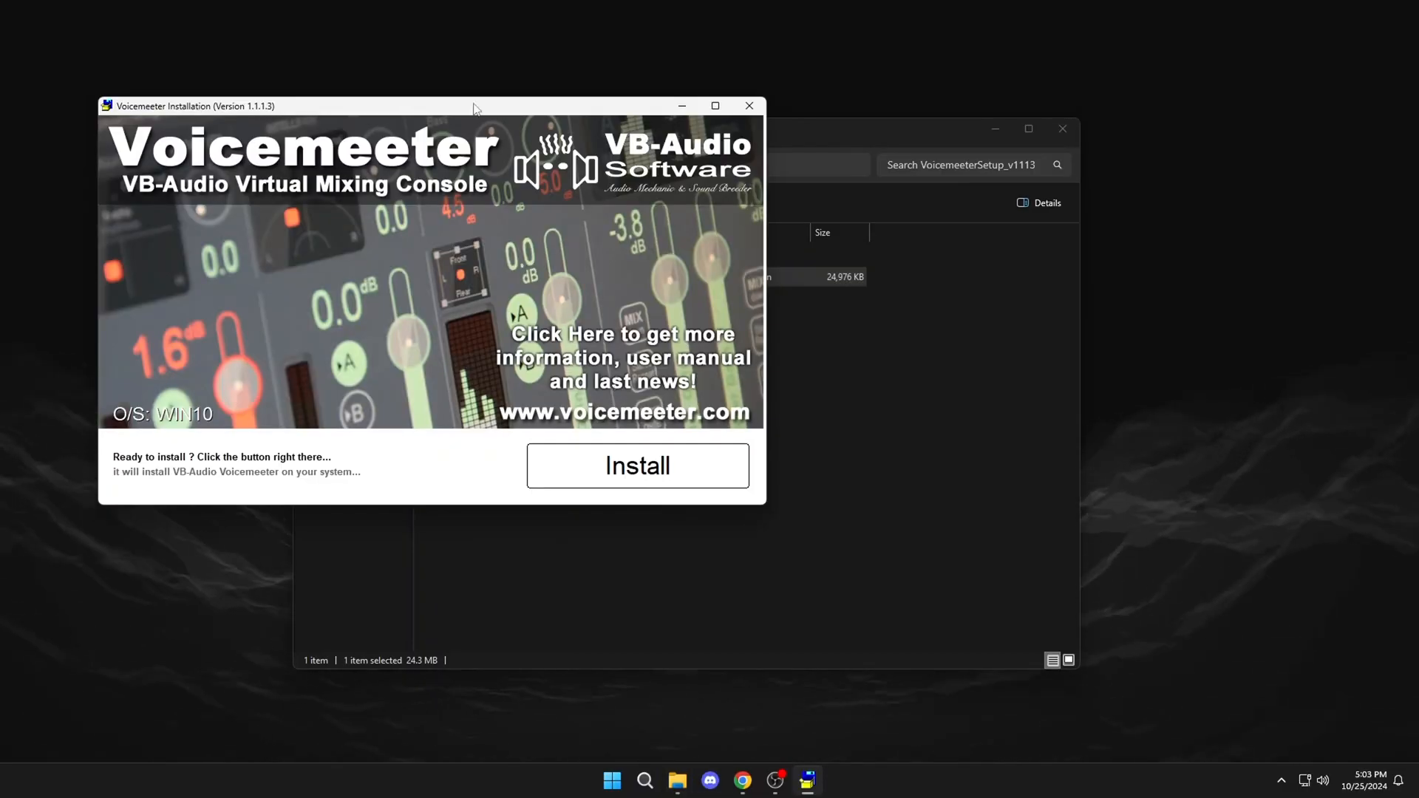
# Step: Start the Voicemeeter installation and reposition the reboot dialog once it finishes
pyautogui.moveTo(474, 110); pyautogui.dragTo(680, 107)
pyautogui.click(837, 473)
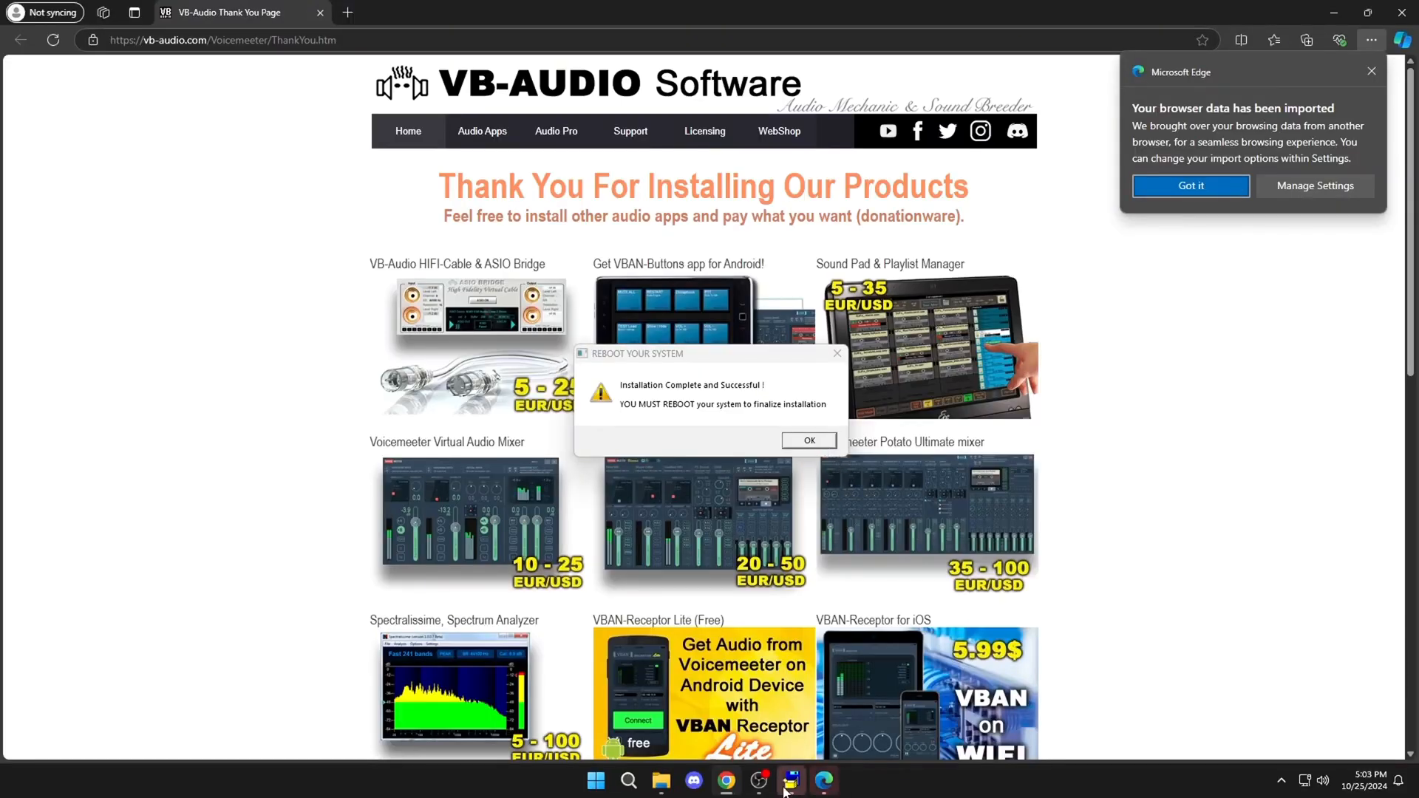
pyautogui.moveTo(759, 781)
pyautogui.moveTo(716, 352); pyautogui.dragTo(721, 294)
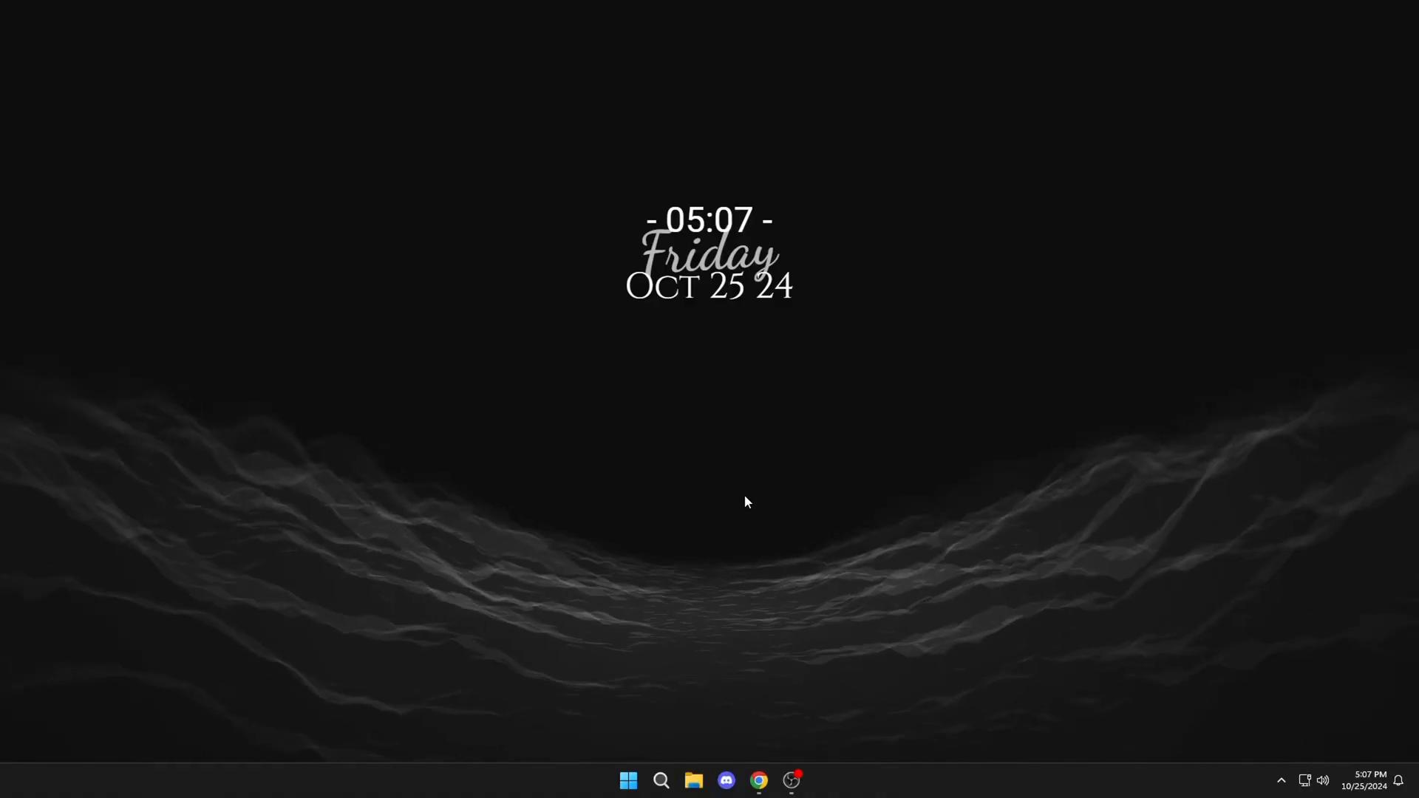
# Step: Search Windows for "voice" and run Voicemeeter x64 as administrator
pyautogui.click(627, 600)
pyautogui.press('super+s')
pyautogui.write('voice')
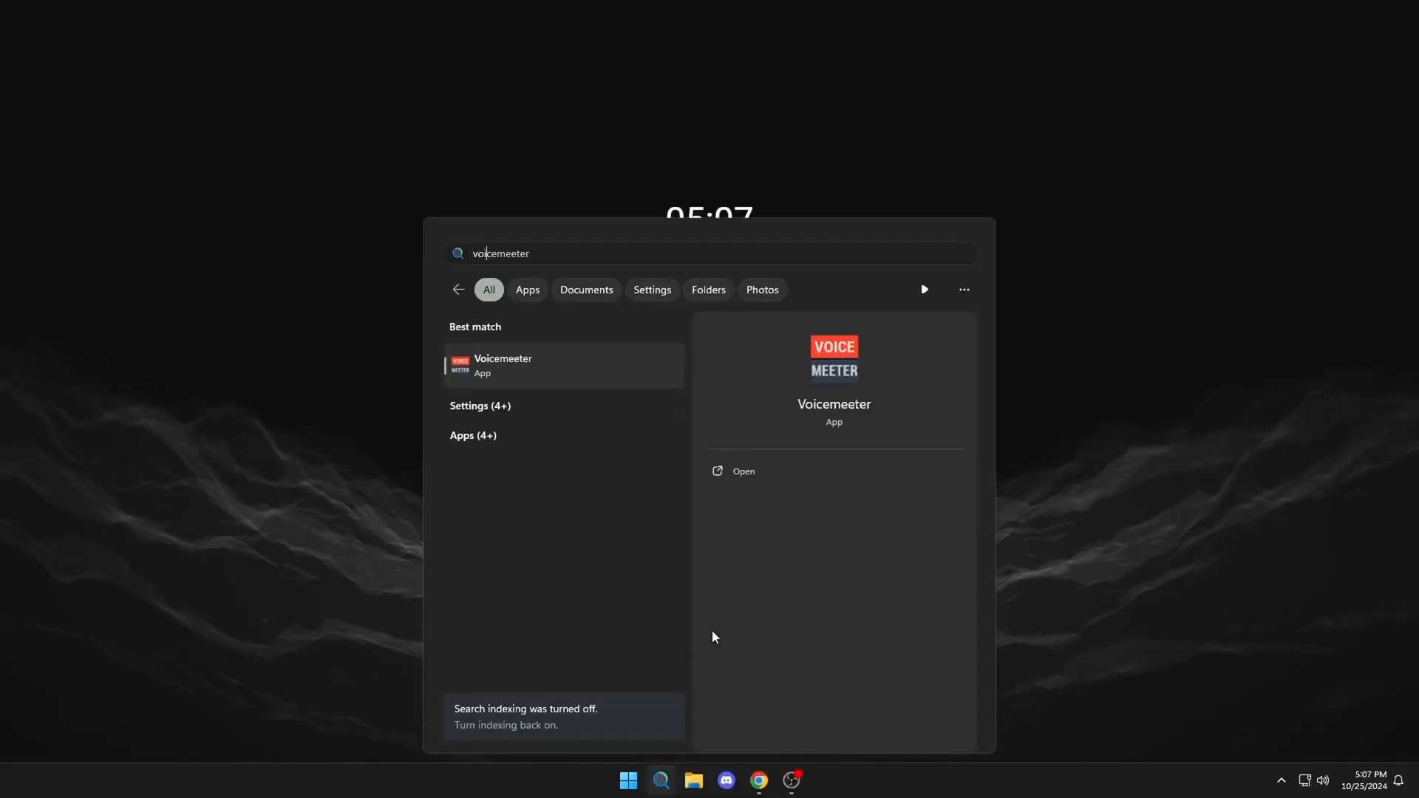
pyautogui.press('BackSpace')
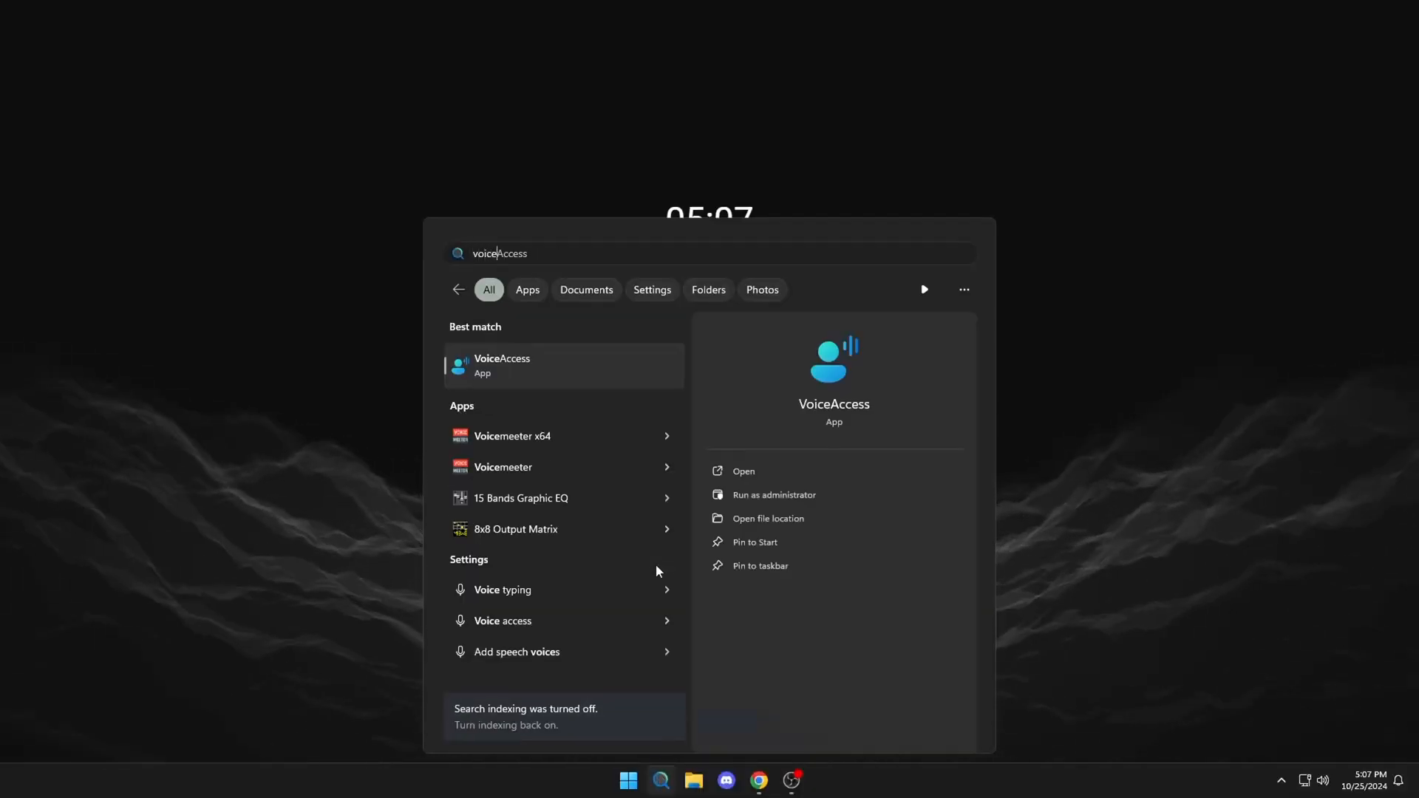
pyautogui.rightClick(565, 366)
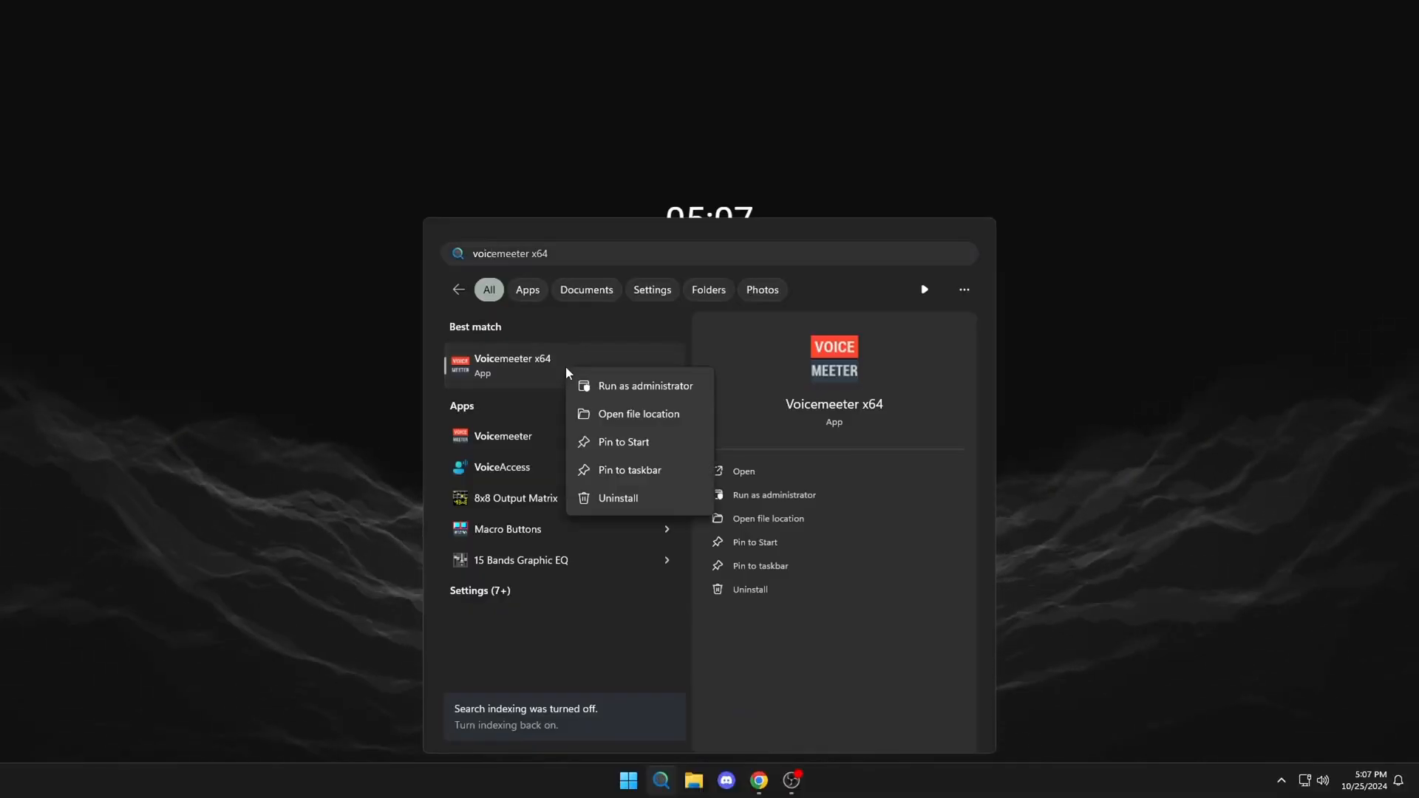
pyautogui.click(617, 385)
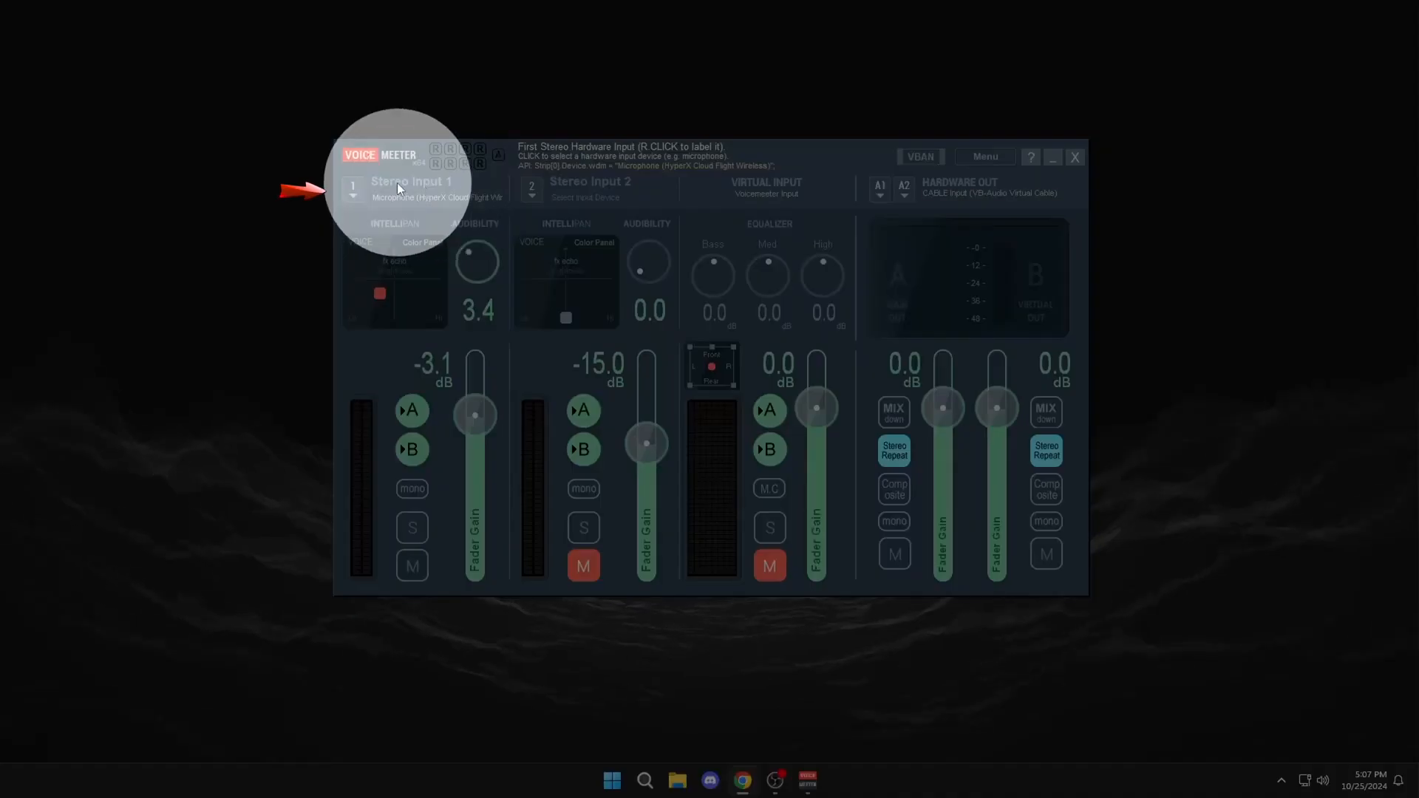
# Step: Check the device choice for Stereo Input 1 and keep the HyperX Cloud Flight Wireless microphone under WDM selected
pyautogui.click(398, 185)
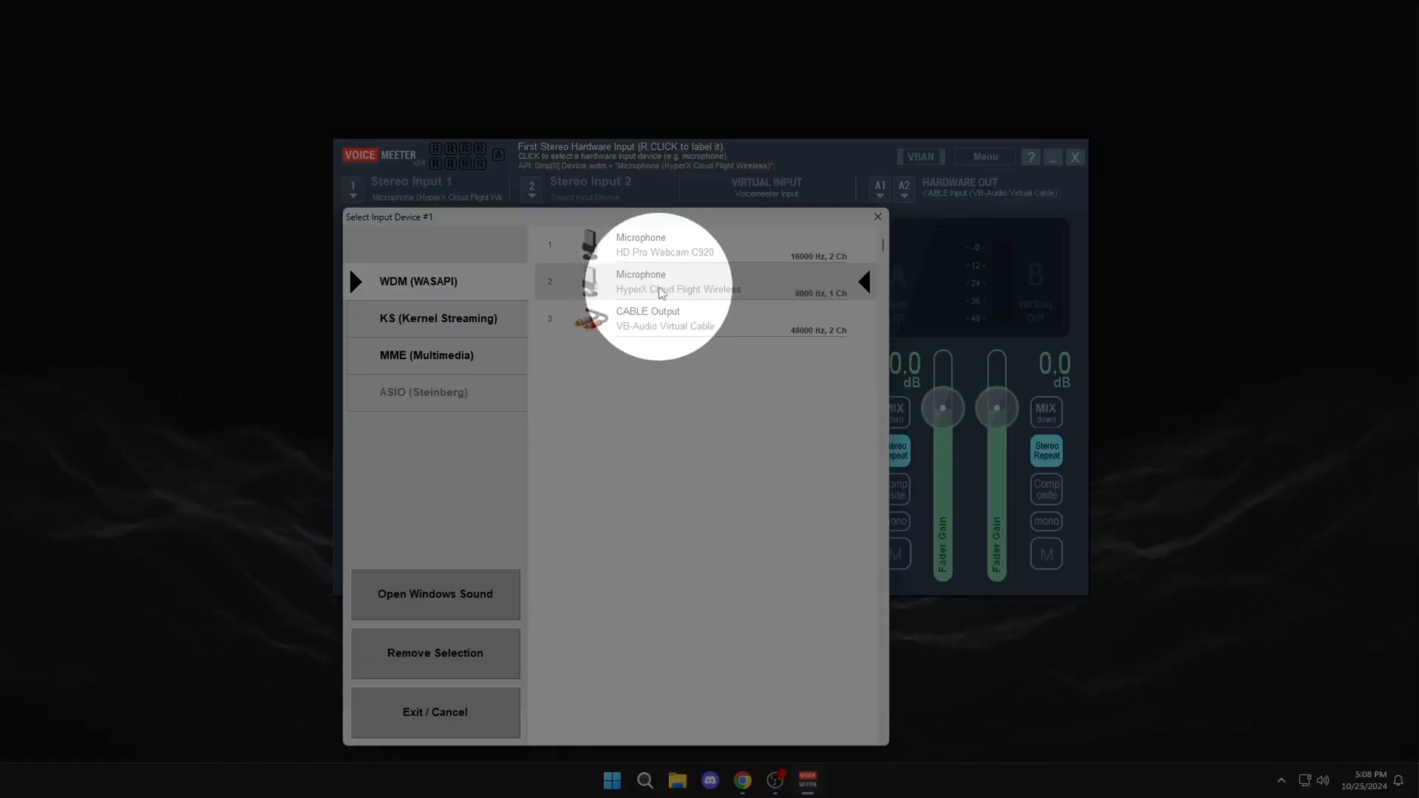
pyautogui.click(665, 294)
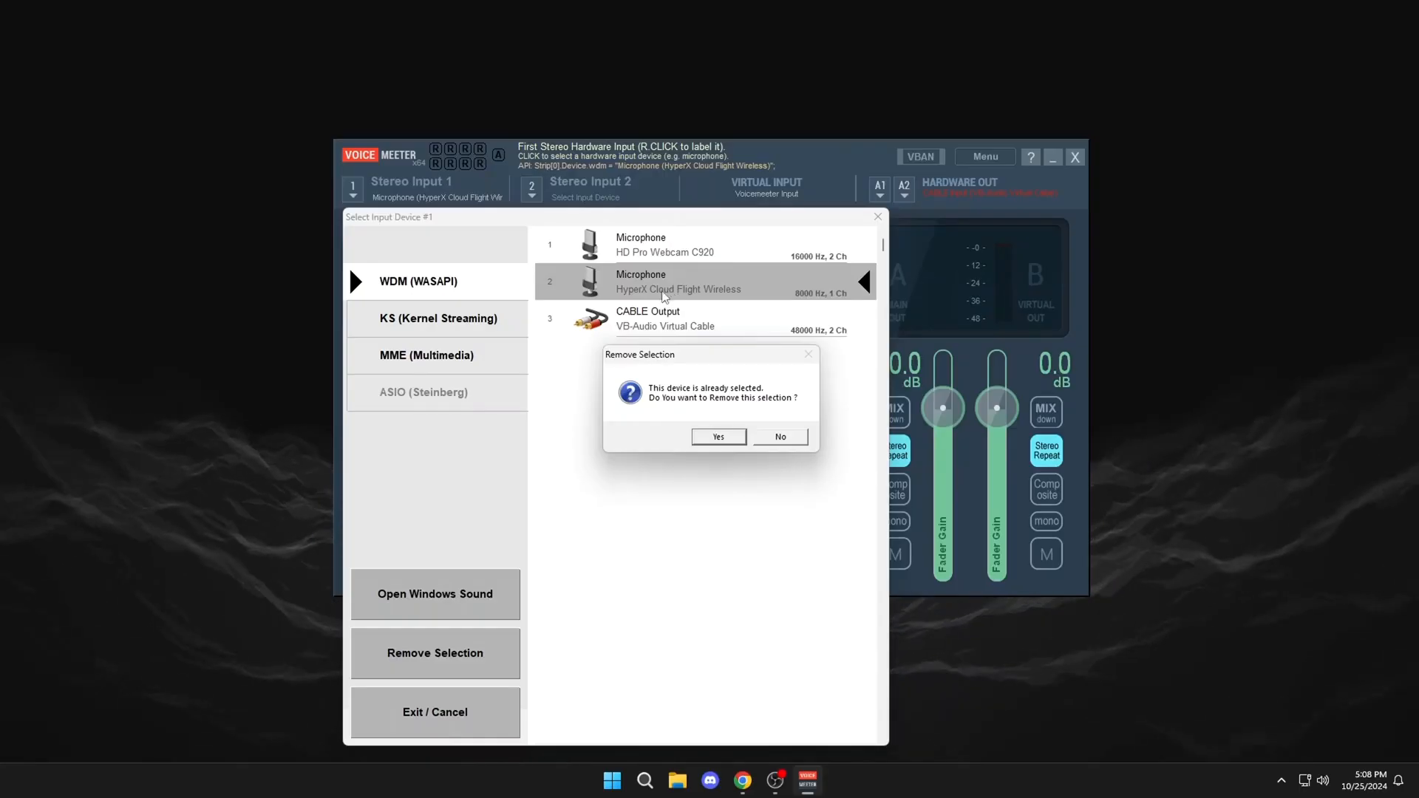
pyautogui.click(795, 437)
pyautogui.click(878, 218)
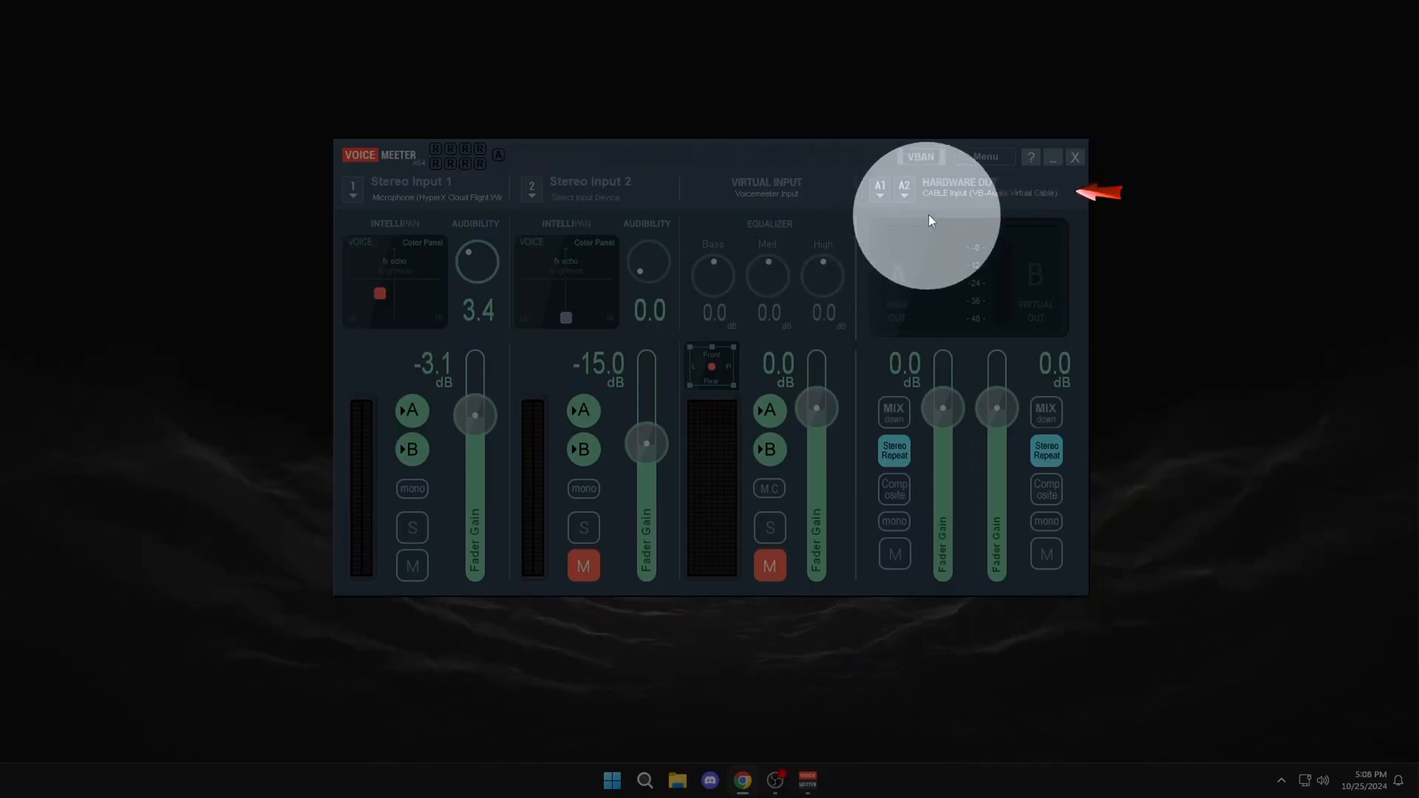
# Step: Set the A1 hardware output to the WDM device CABLE In 16 Ch (VB-Audio Virtual Cable)
pyautogui.click(961, 191)
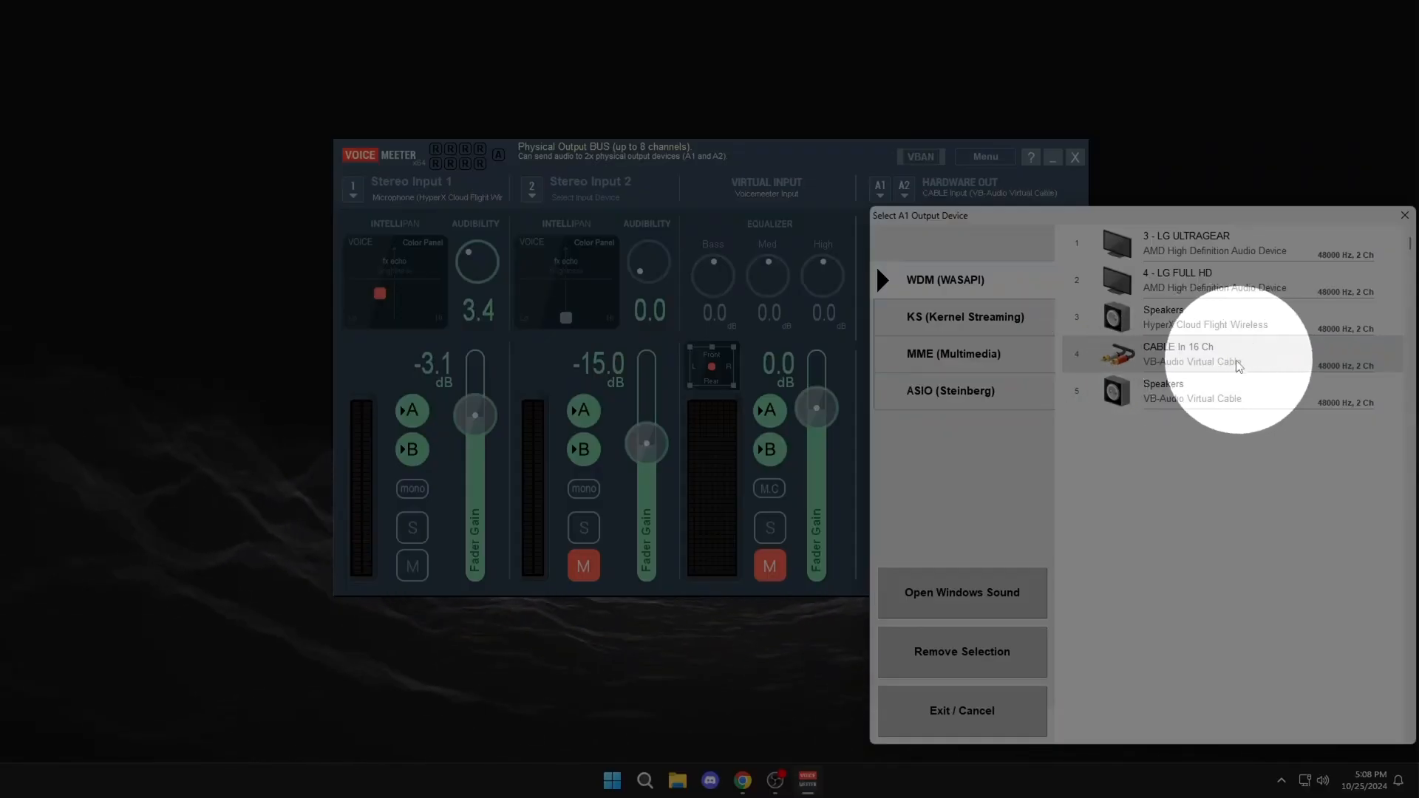
pyautogui.click(1197, 363)
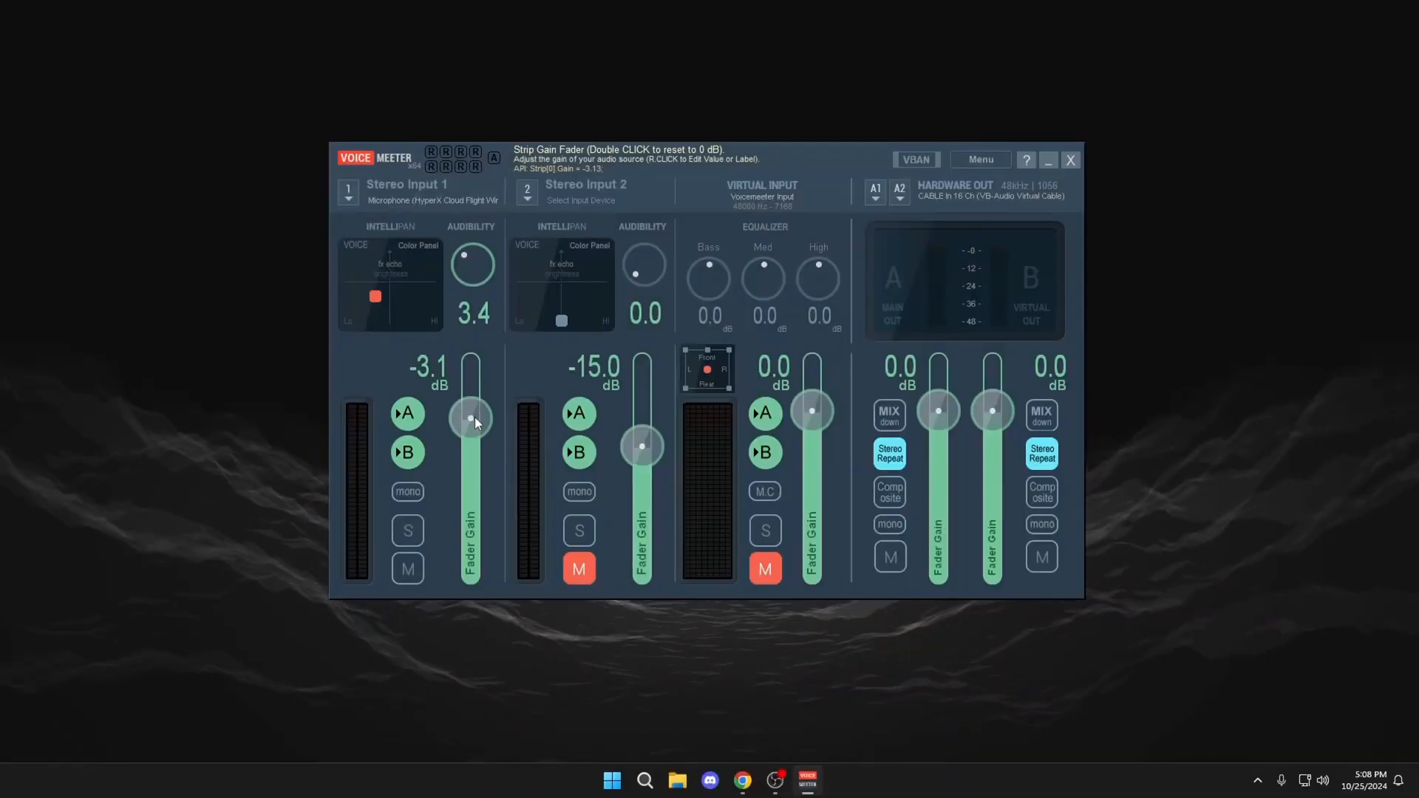
# Step: Try out the Fader Gain slider and the Audibility knob of Stereo Input 1
pyautogui.moveTo(475, 417); pyautogui.dragTo(503, 416)
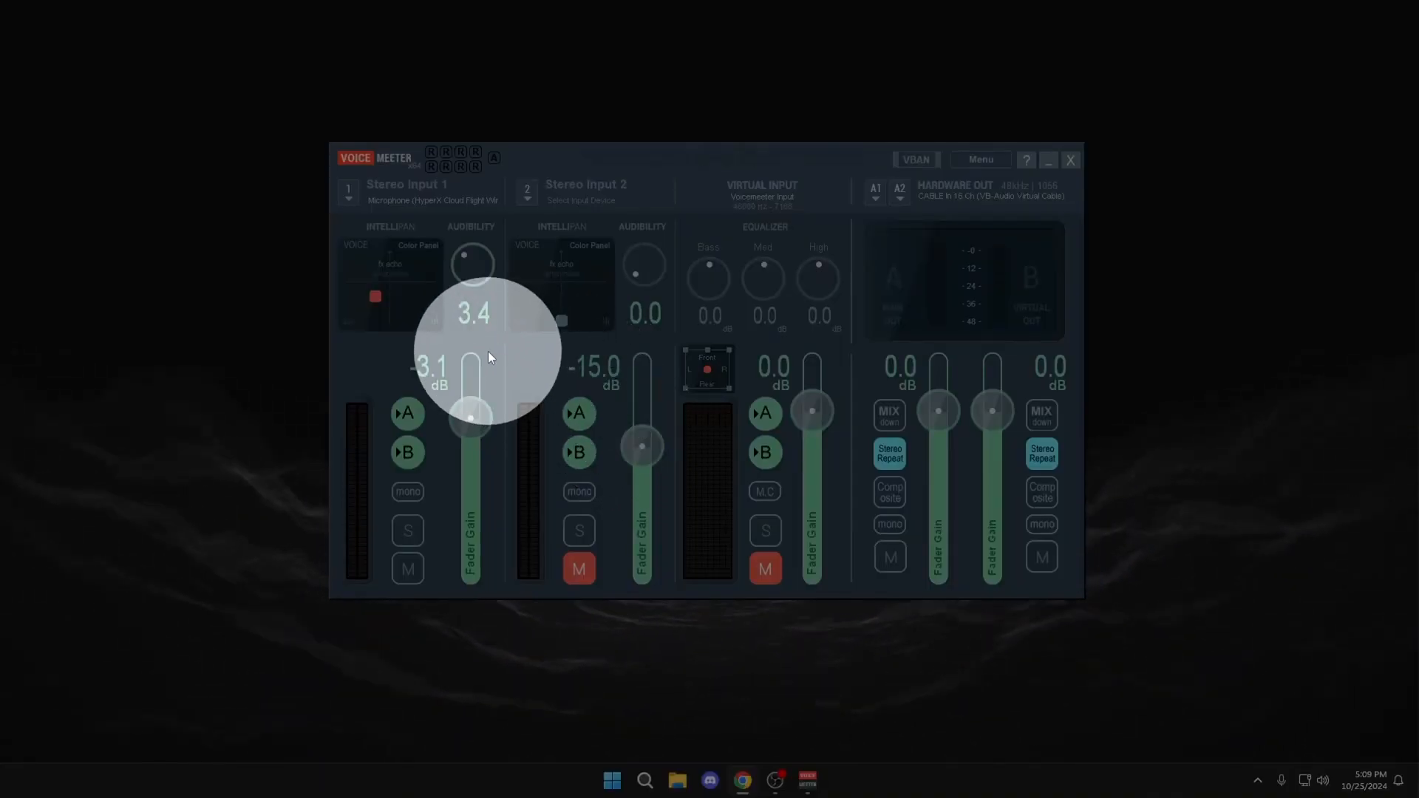
pyautogui.moveTo(463, 258); pyautogui.dragTo(468, 256)
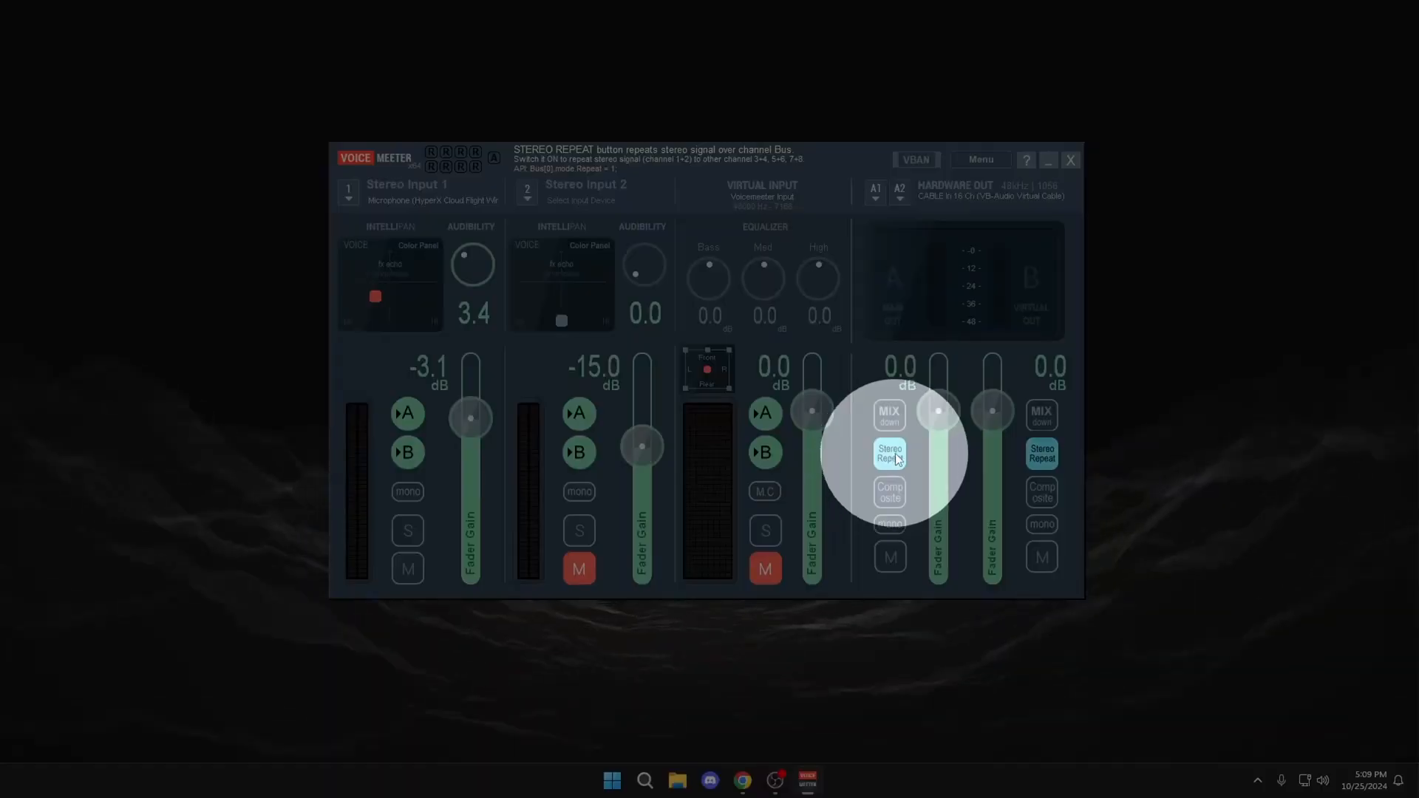
# Step: Switch Stereo Repeat off and back on for both the A and B output buses
pyautogui.click(890, 454)
pyautogui.click(1041, 455)
pyautogui.click(890, 453)
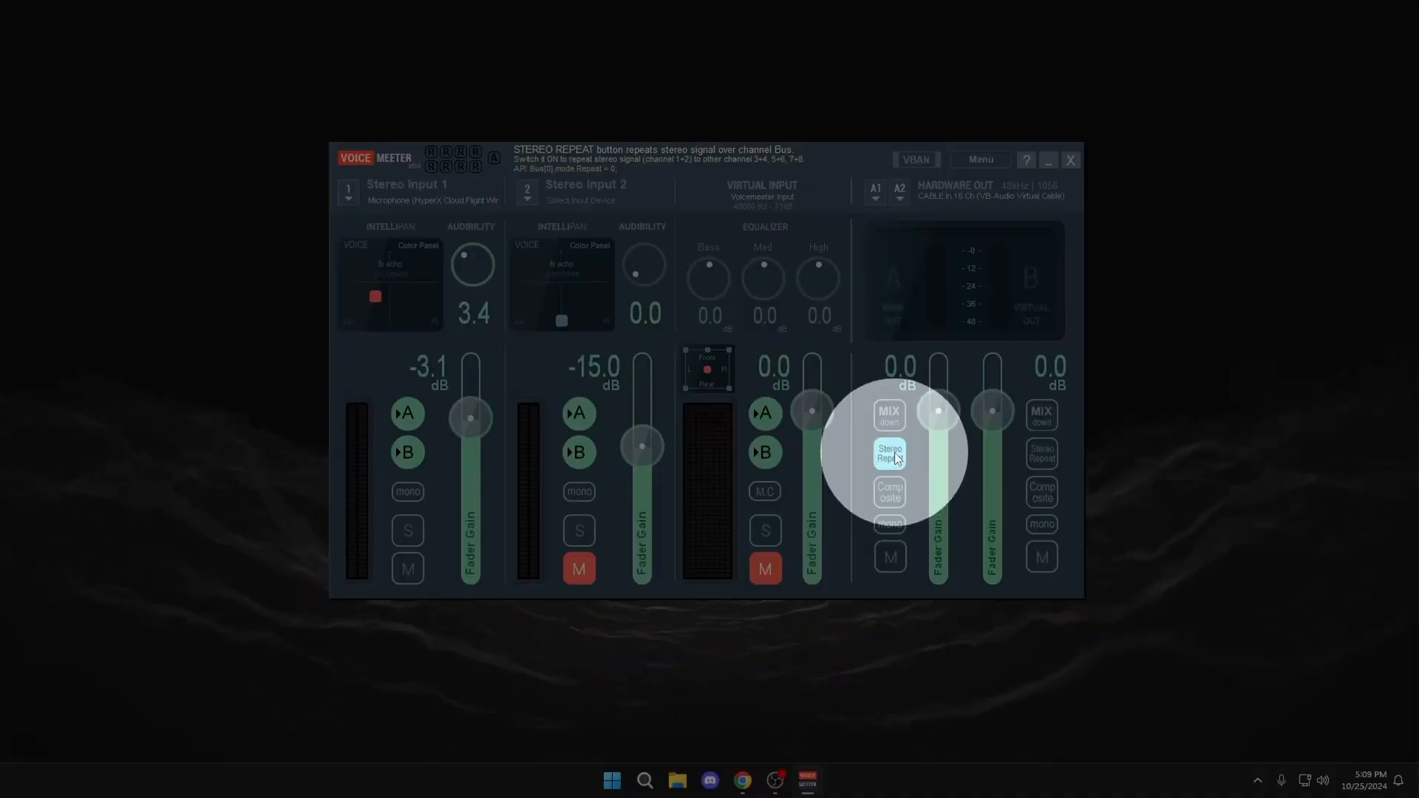
pyautogui.click(1041, 456)
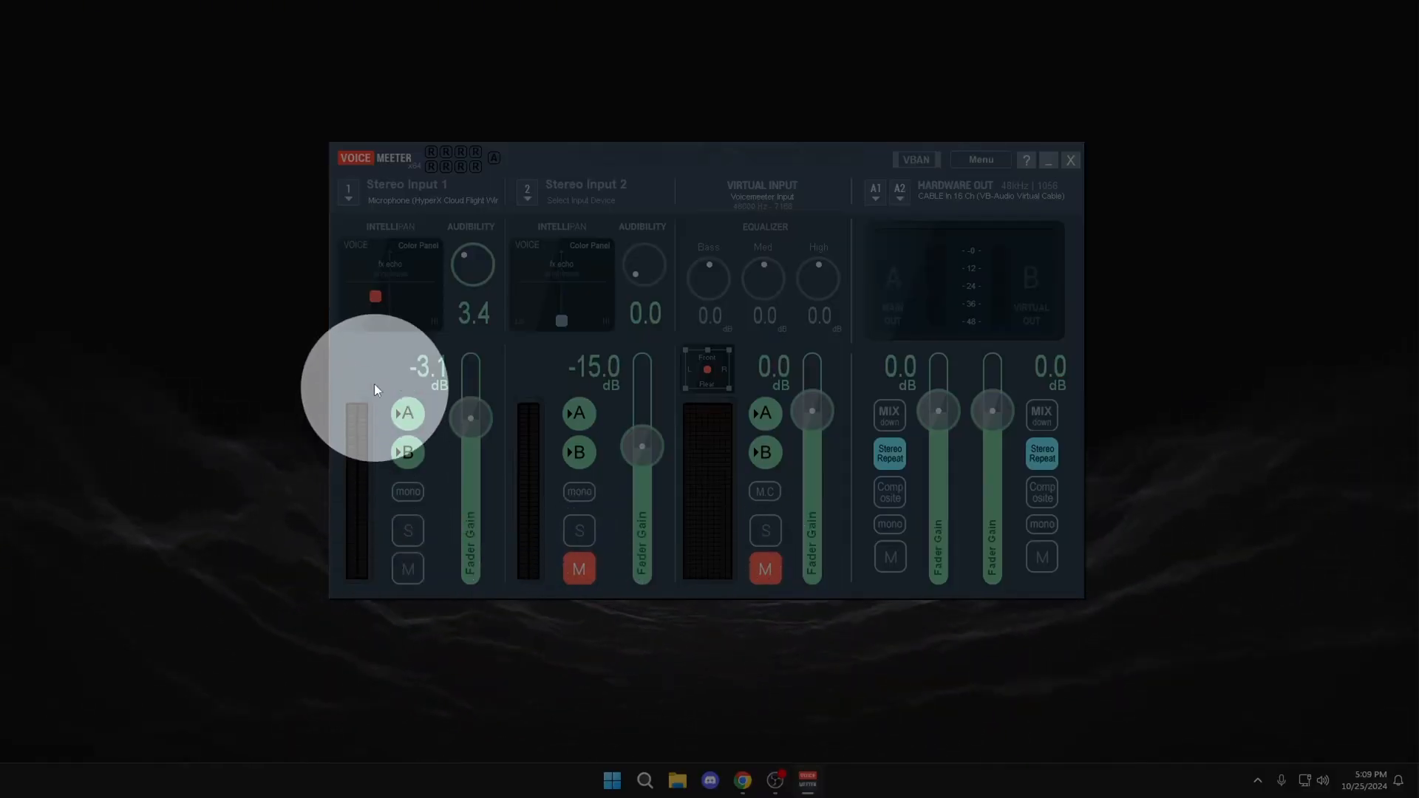
# Step: Move the red point in Stereo Input 1's Intellipan Color Panel slightly, to about x -0.17 and y 0.39
pyautogui.moveTo(375, 297); pyautogui.dragTo(378, 297)
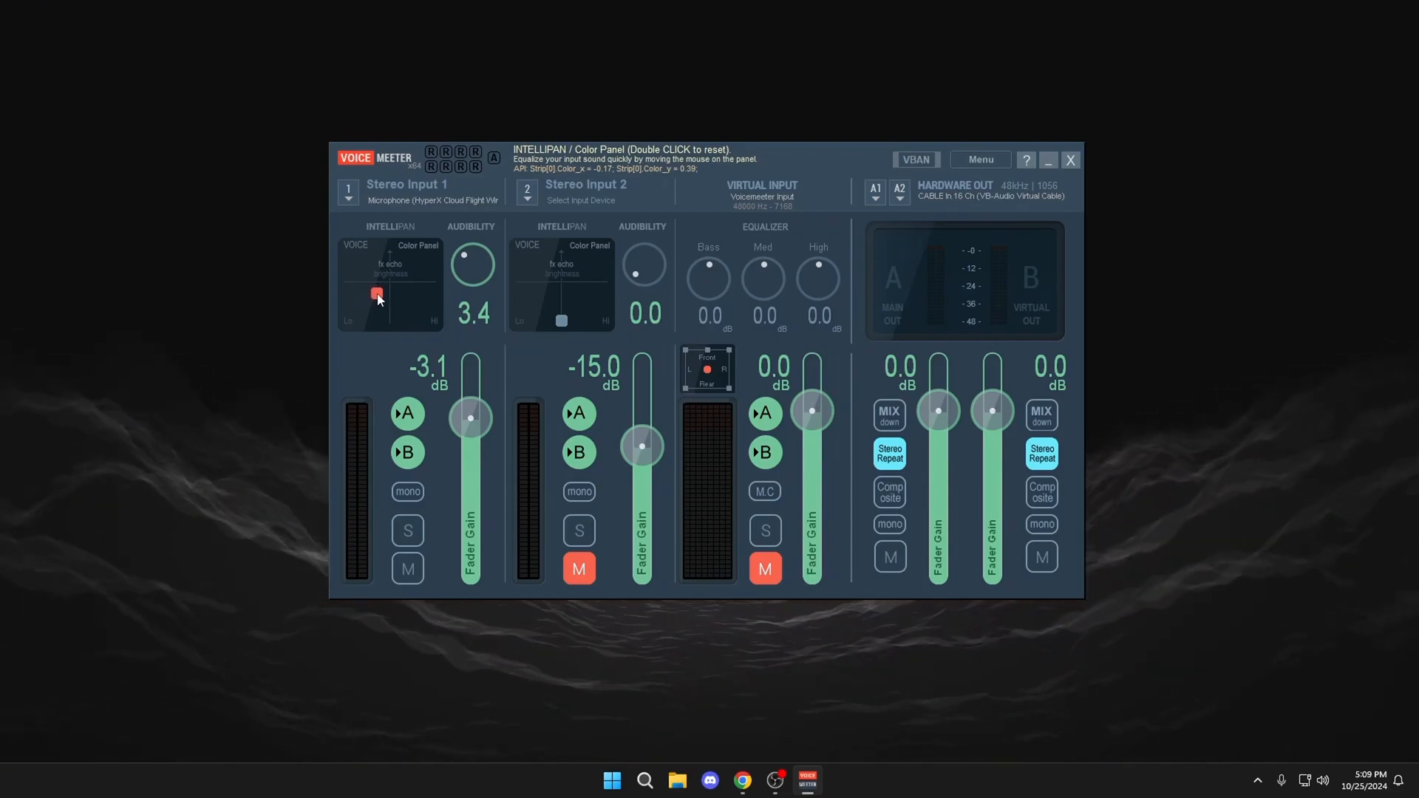